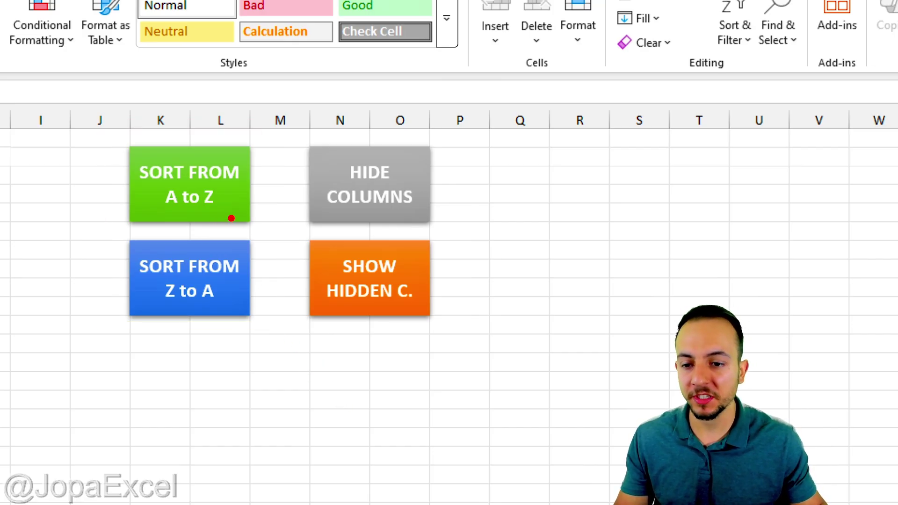
left_click_drag(146, 218, 225, 212)
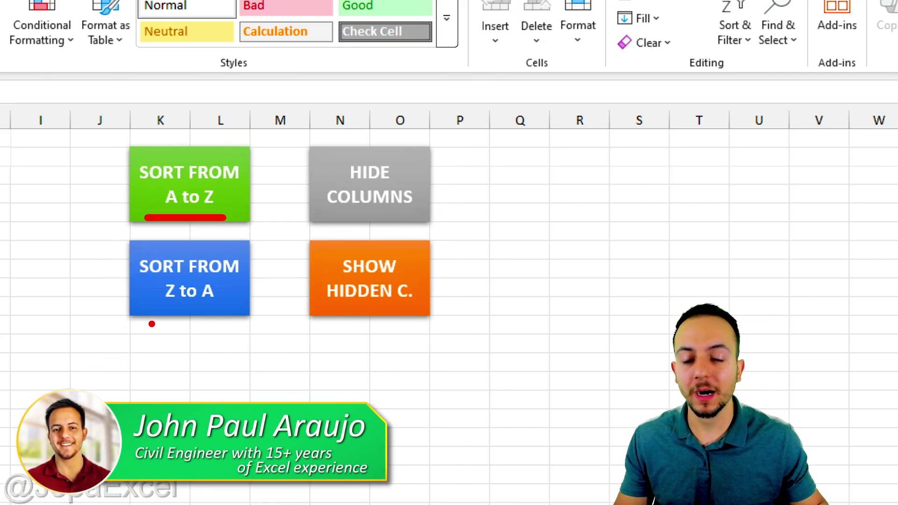
left_click_drag(145, 322, 256, 322)
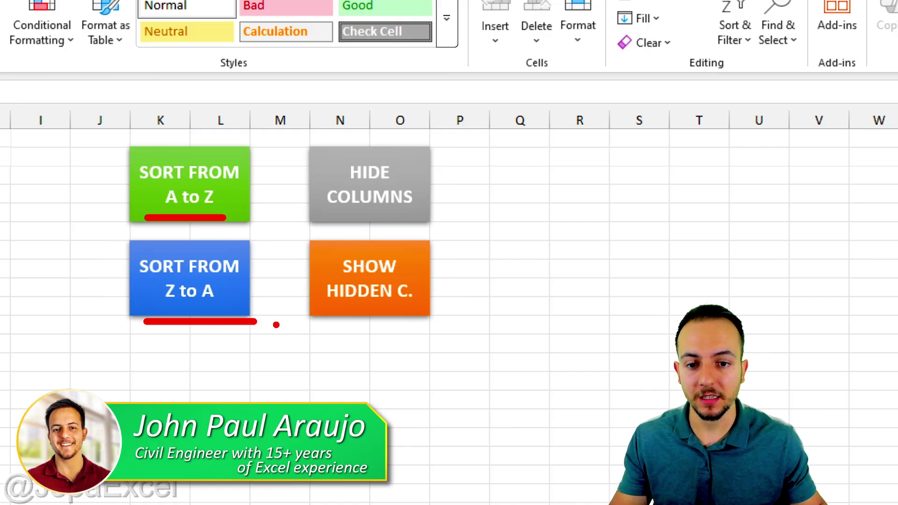
key("Escape")
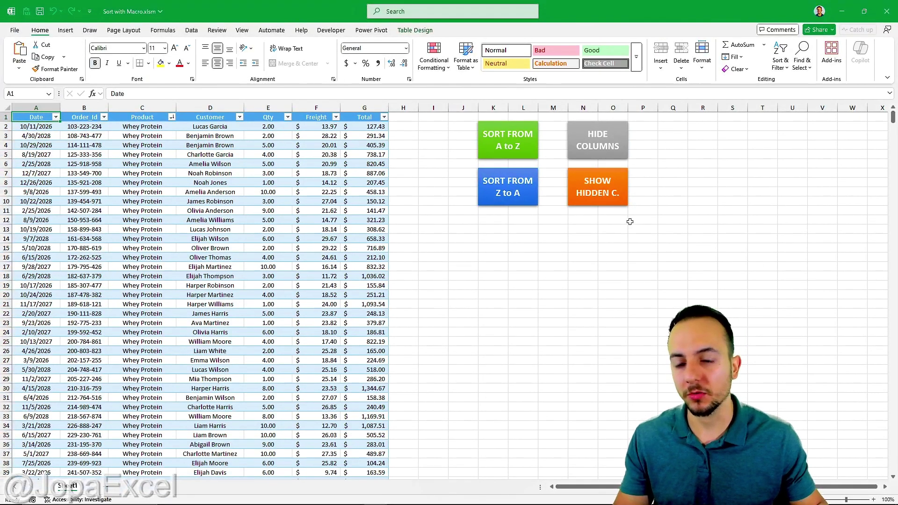
Test the four macro buttons that sort the table A to Z or Z to A and hide or show its columns
left_click(515, 146)
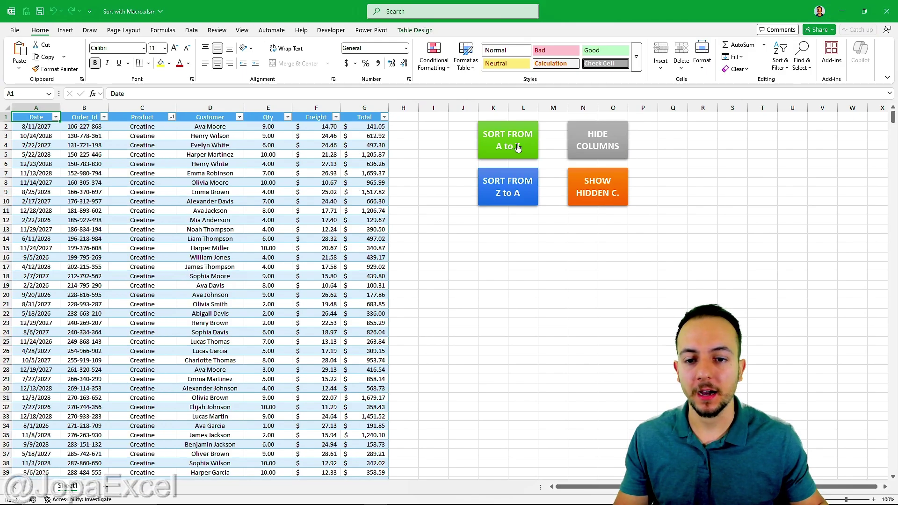
left_click(515, 187)
left_click(599, 149)
left_click(598, 187)
left_click(595, 145)
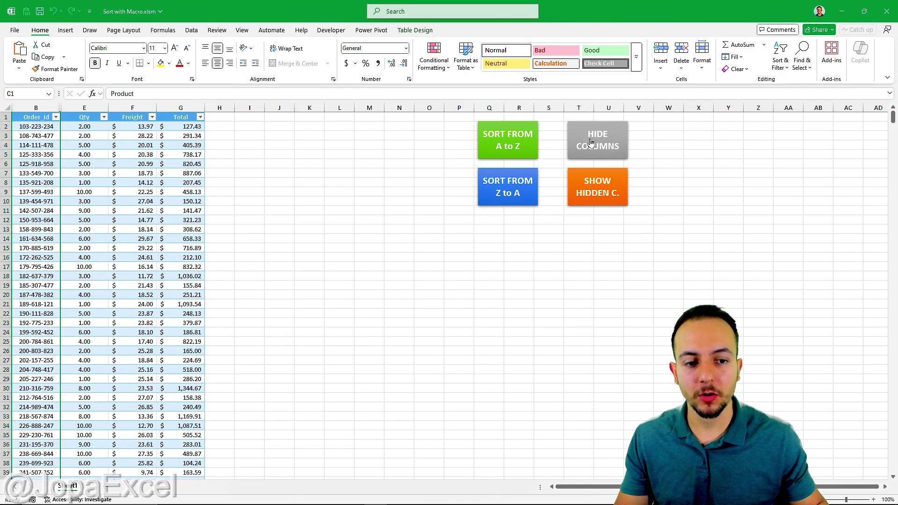
left_click(598, 187)
left_click(517, 148)
left_click(599, 150)
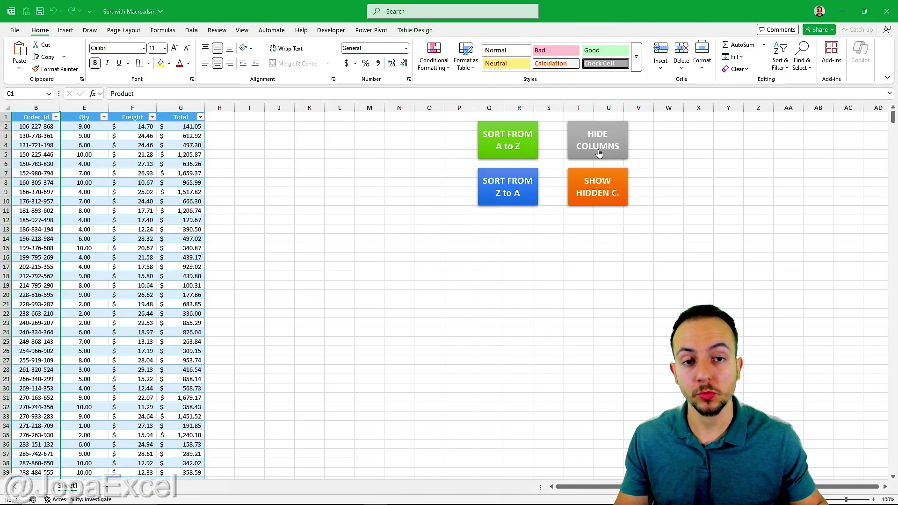
left_click(604, 192)
left_click(532, 195)
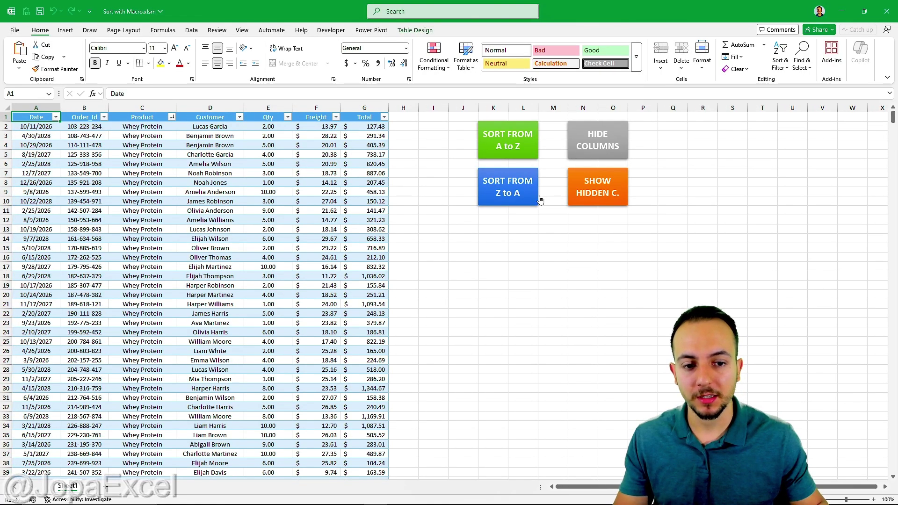
left_click(518, 147)
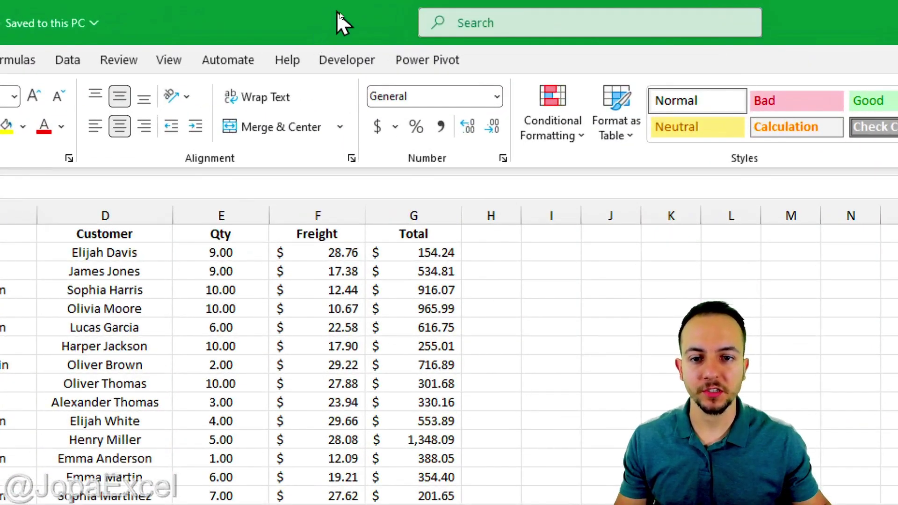
List all tabs in the ribbon customization options, select Developer, accept the settings and show the Developer commands
left_click(364, 64)
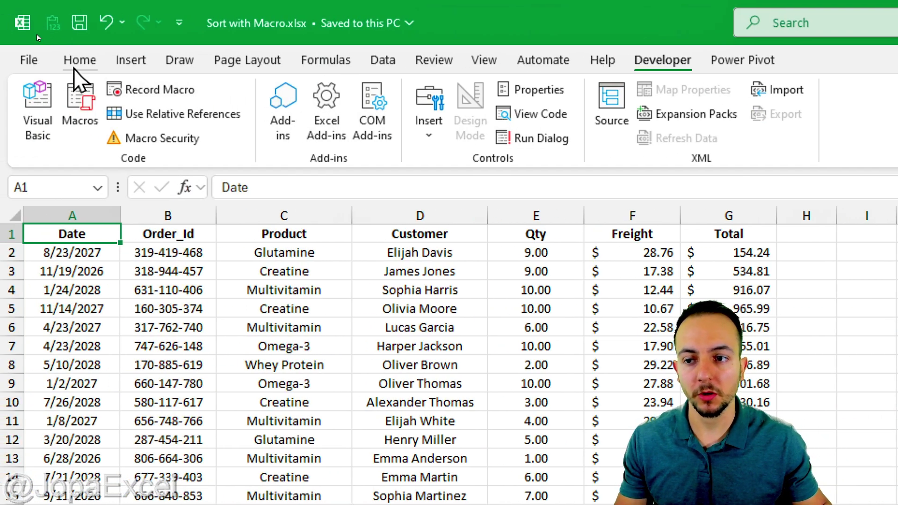
left_click(75, 65)
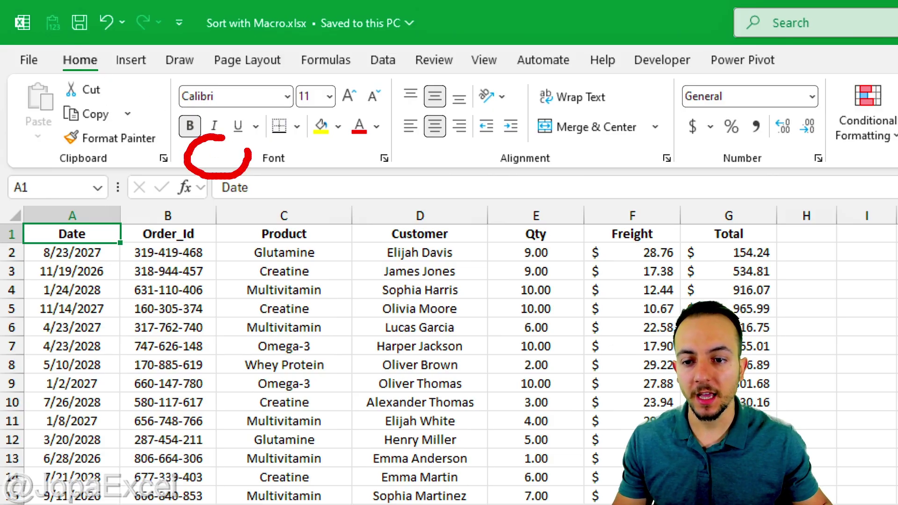
right_click(216, 166)
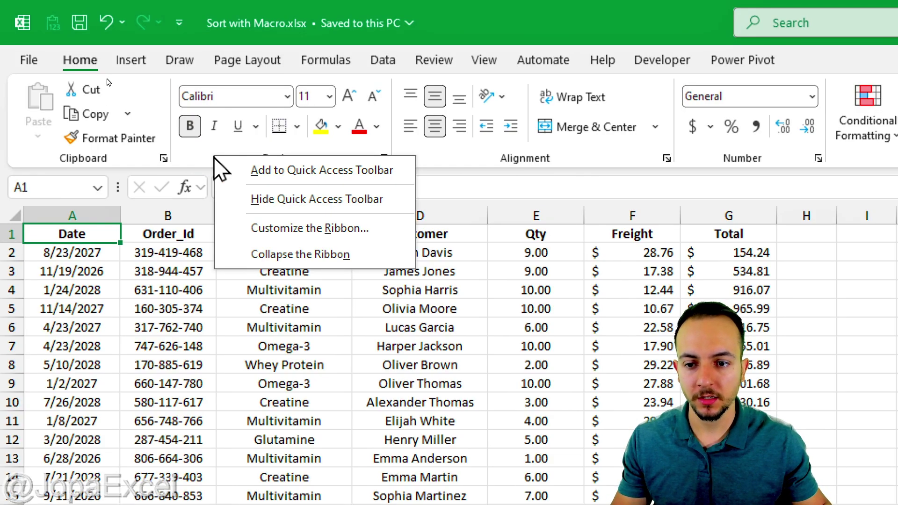
left_click(314, 229)
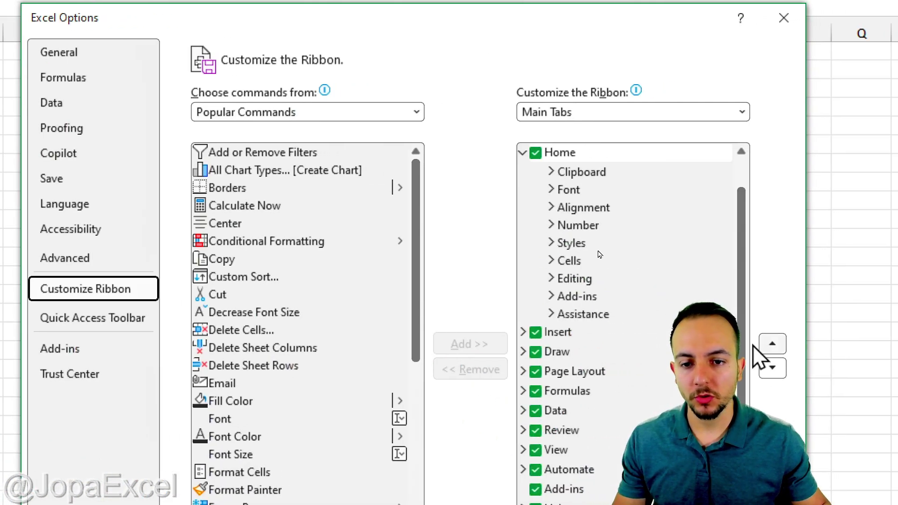
left_click(280, 113)
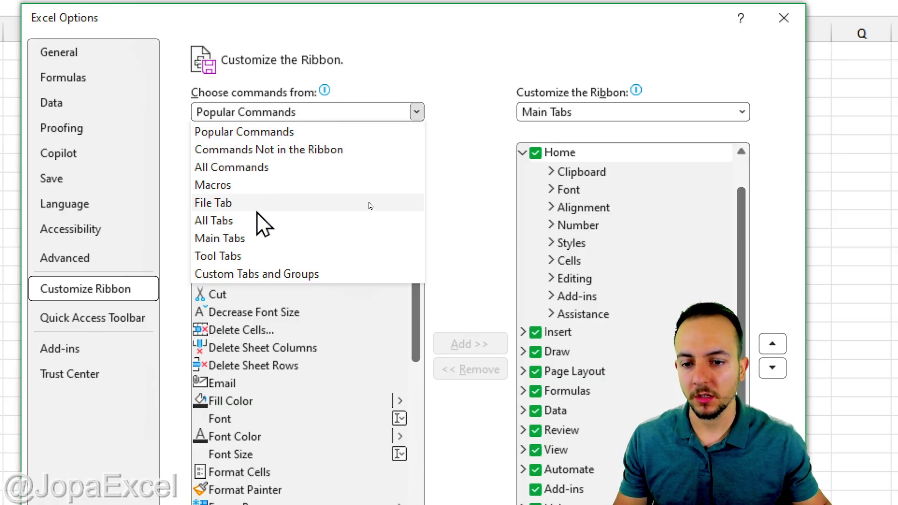
left_click(227, 222)
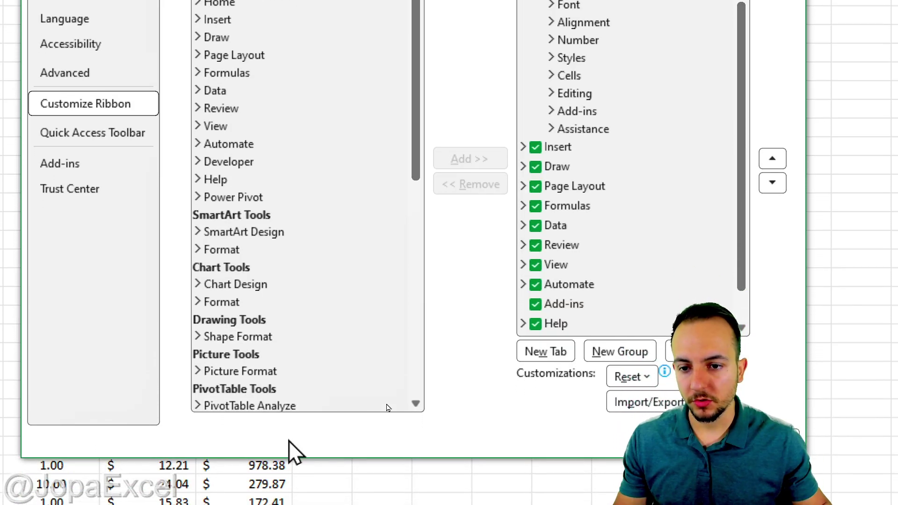
left_click(265, 164)
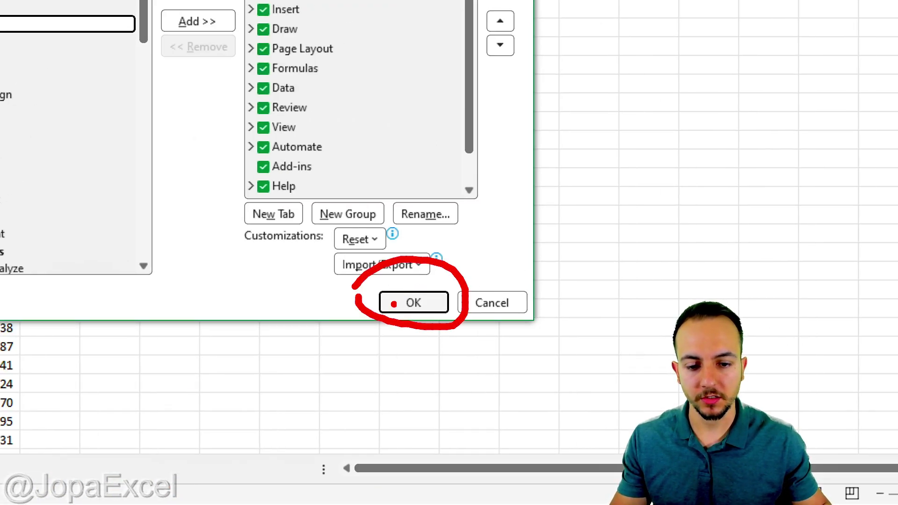
left_click(414, 302)
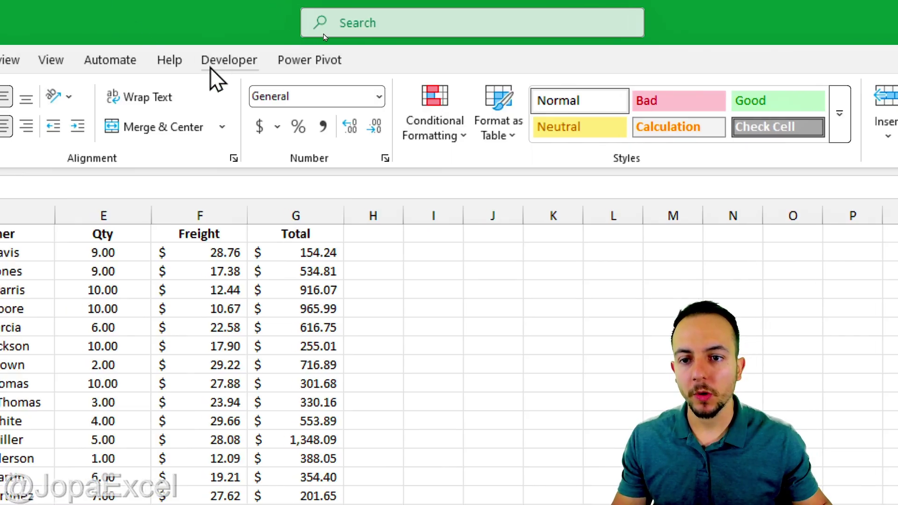
left_click(214, 63)
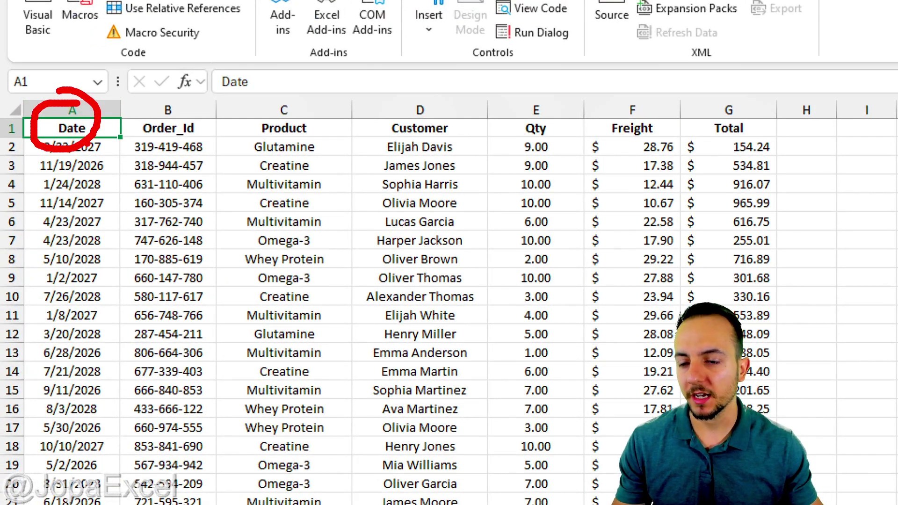
Convert the data range A1:G1097 into a table that uses its first row as headers
left_click_drag(72, 129, 758, 504)
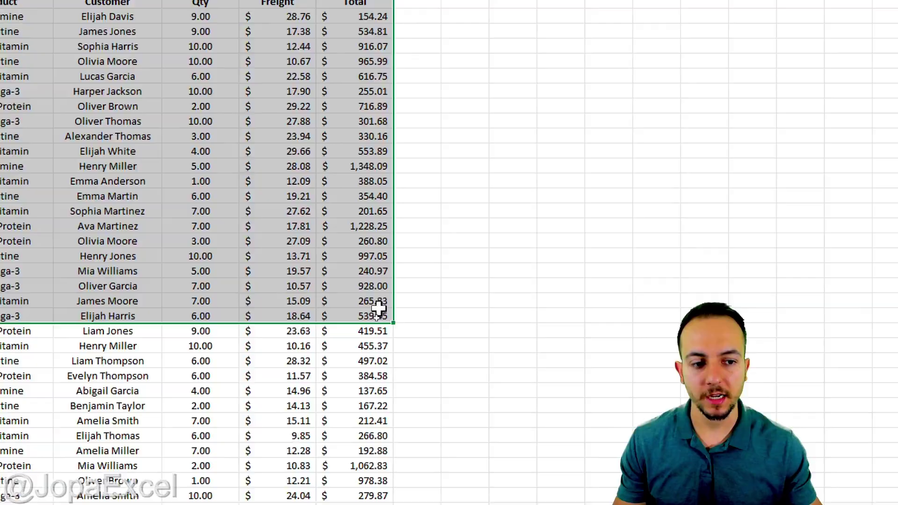
left_click_drag(378, 310, 375, 470)
scroll(349, 399, "down", 6)
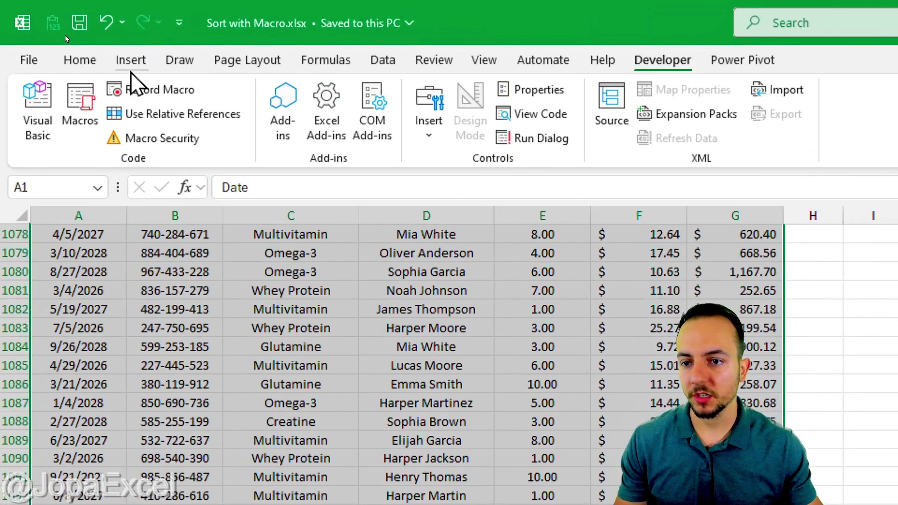
left_click(131, 68)
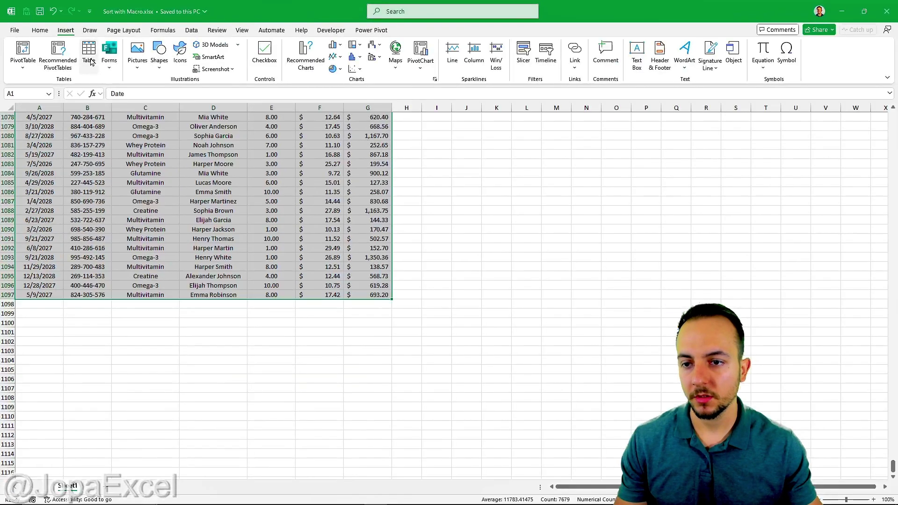
left_click(90, 61)
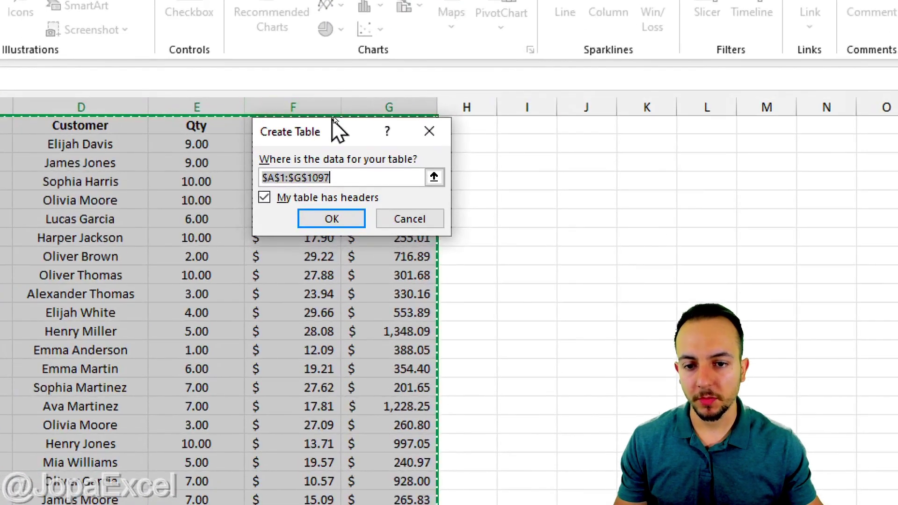
left_click_drag(333, 123, 327, 149)
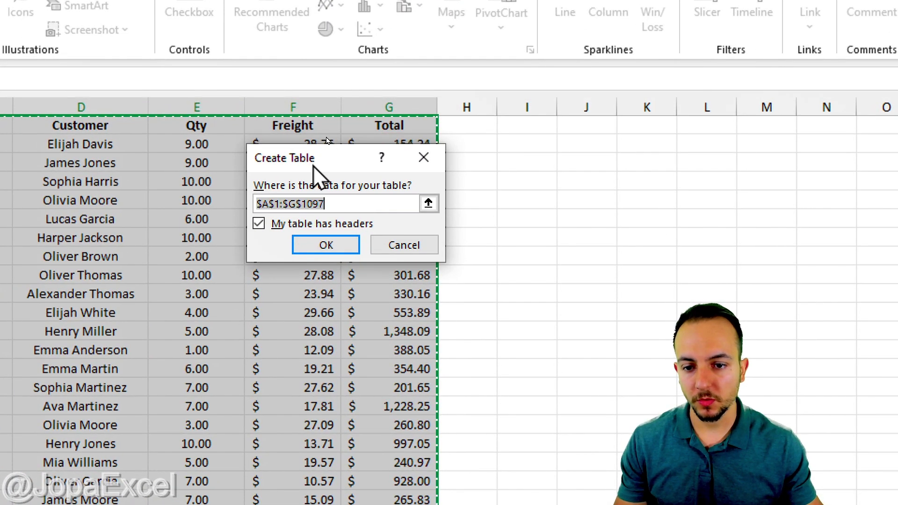
left_click(277, 226)
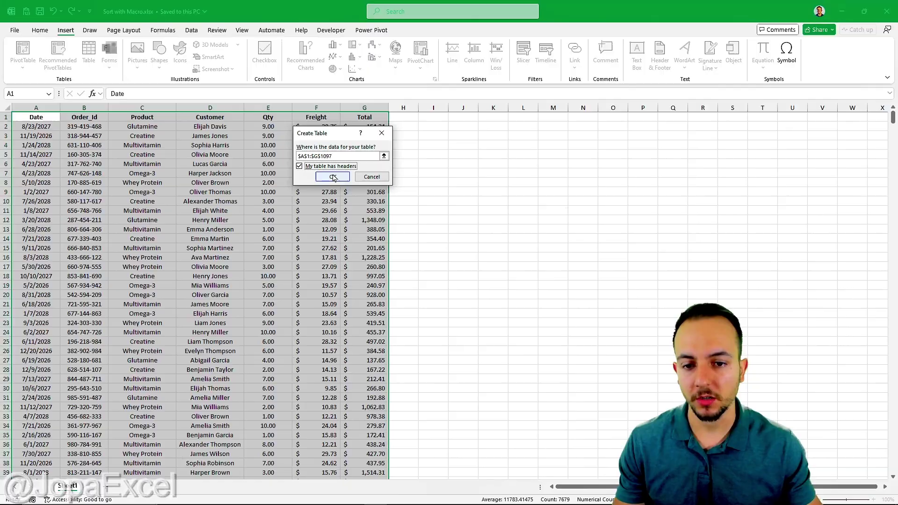
left_click(334, 178)
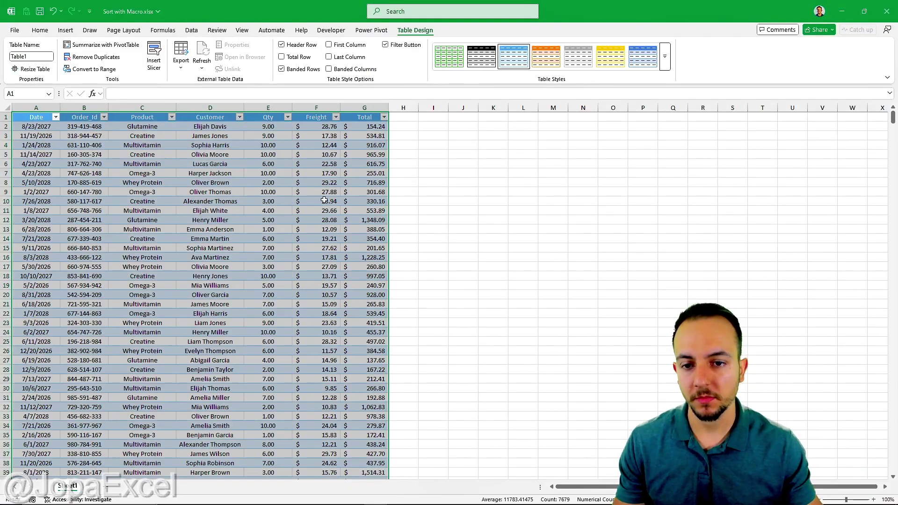
Examine the new table's rows and header filters, including the sort options of the Product column
left_click(322, 200)
scroll(234, 178, "down", 5)
scroll(238, 185, "up", 5)
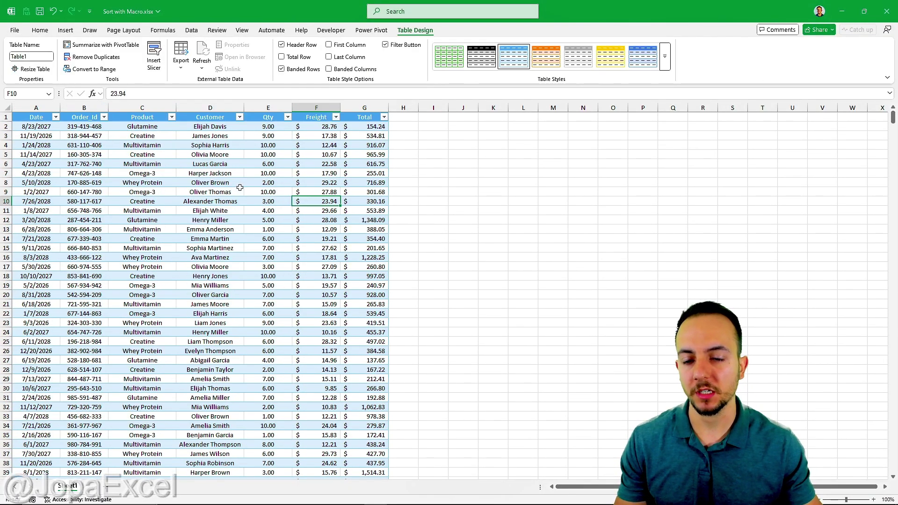
left_click(30, 119)
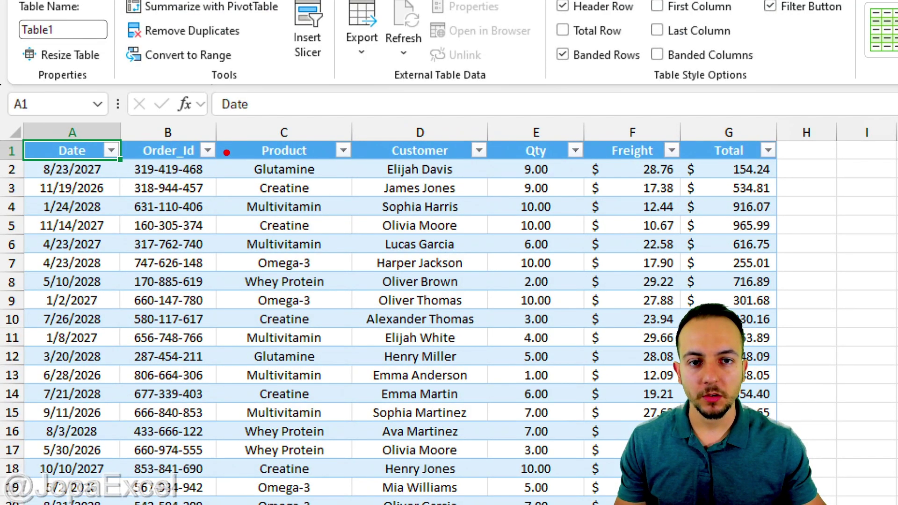
mouse_move(219, 137)
left_mouse_down()
mouse_move(192, 136)
mouse_move(234, 135)
left_mouse_up()
left_click_drag(355, 127, 374, 141)
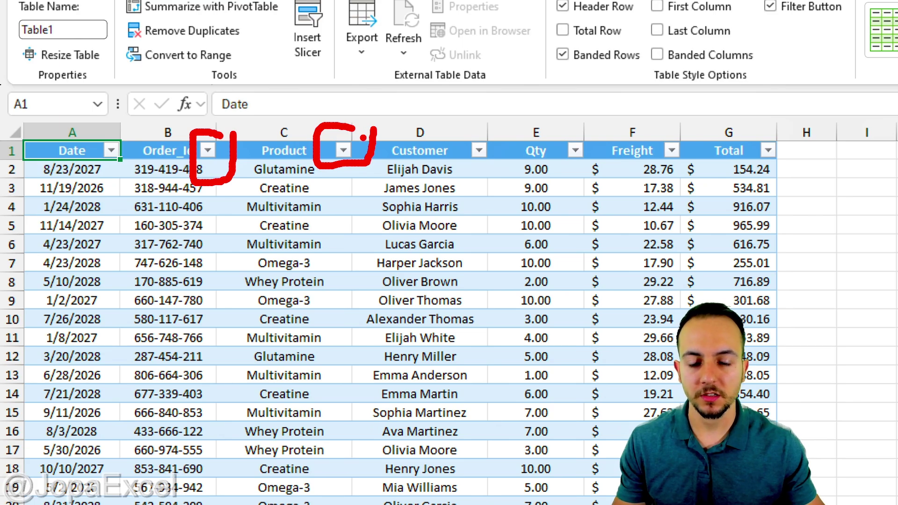
left_click(343, 150)
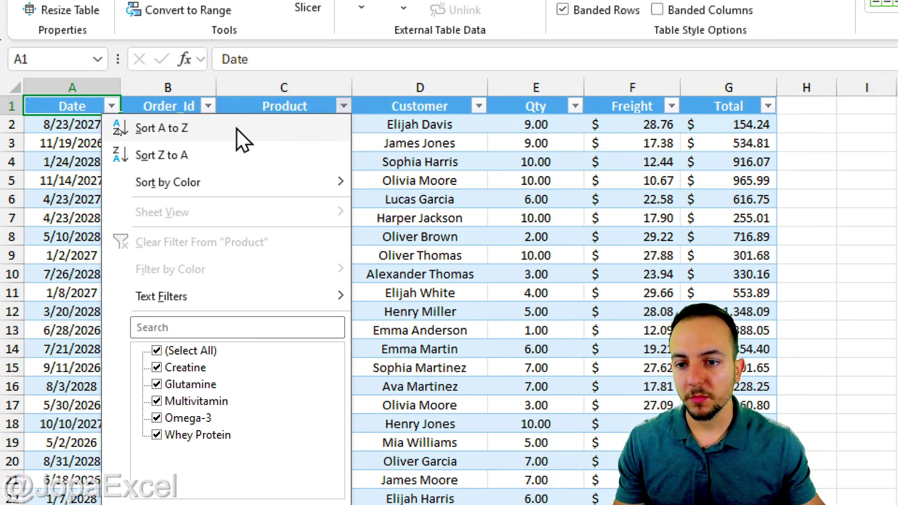
left_click(347, 106)
left_click(348, 106)
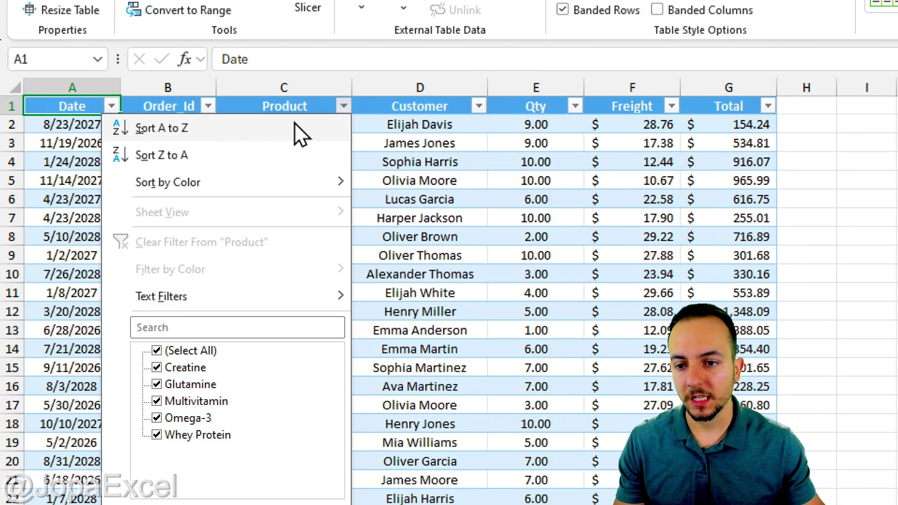
key("Escape")
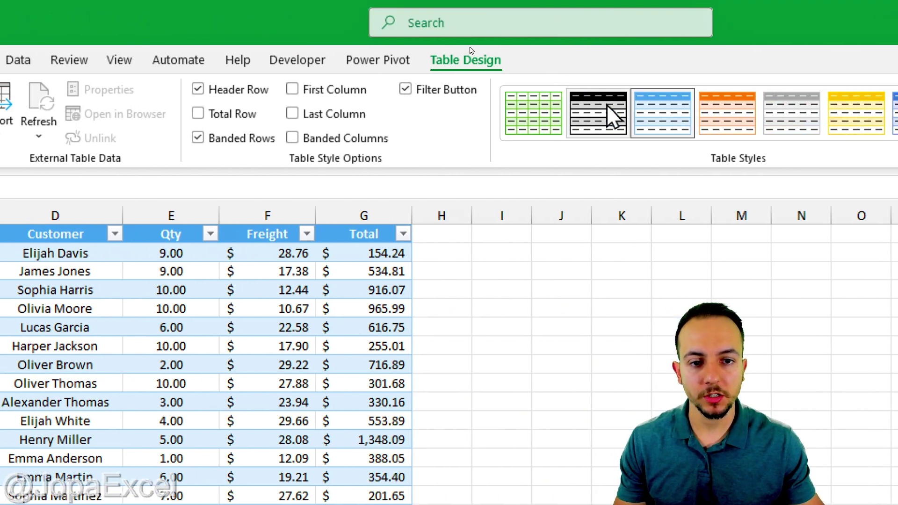
Set up a new macro recording named "Sort from A to Z" and move its dialog clear of the Product column
left_click(298, 60)
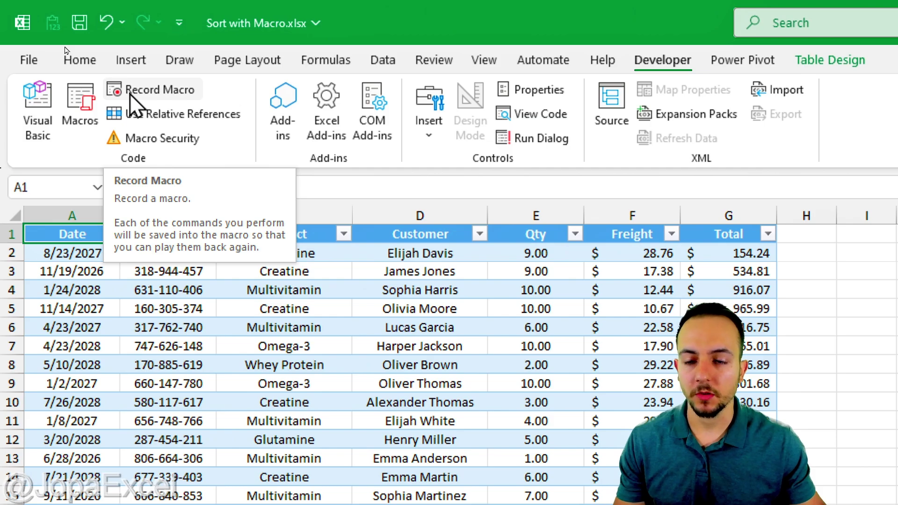
left_click(168, 94)
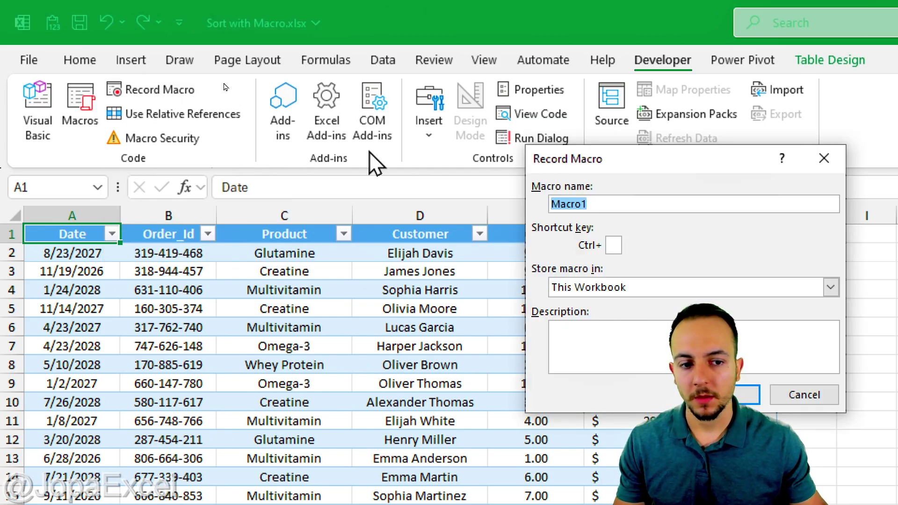
left_click_drag(540, 159, 278, 216)
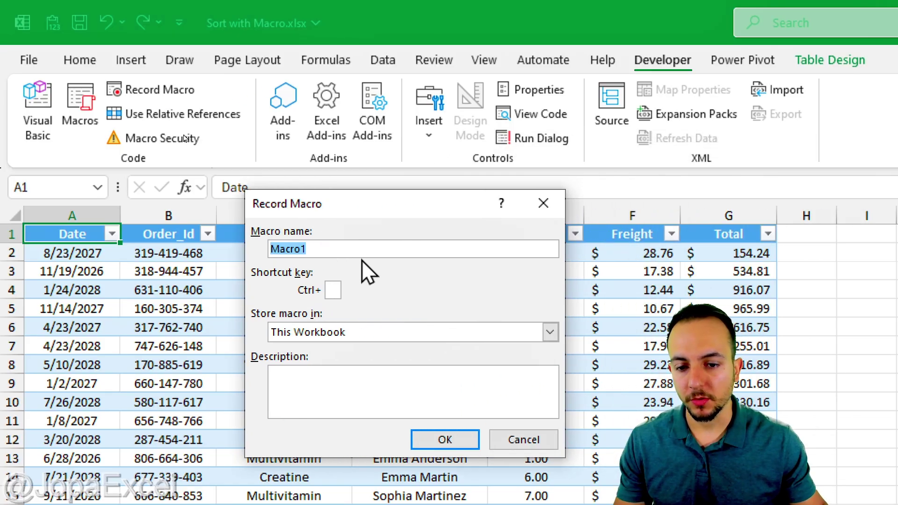
type("Sor")
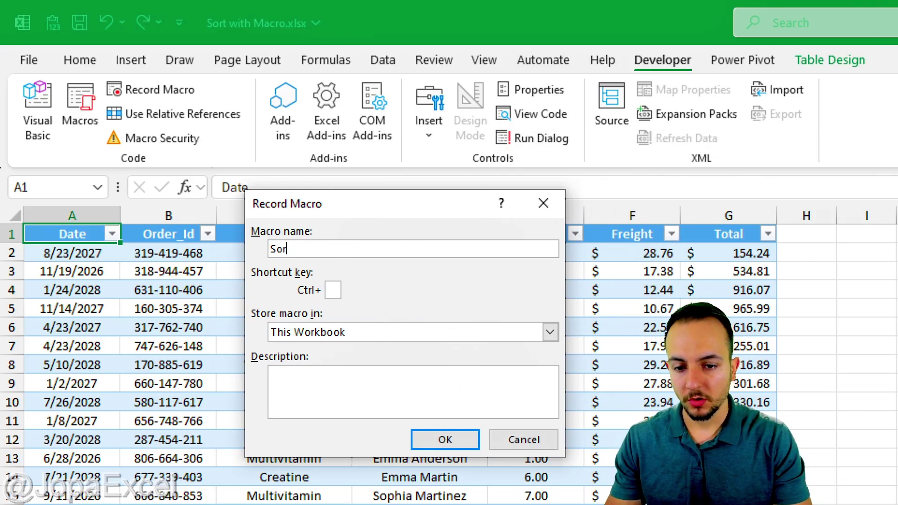
type("t from A")
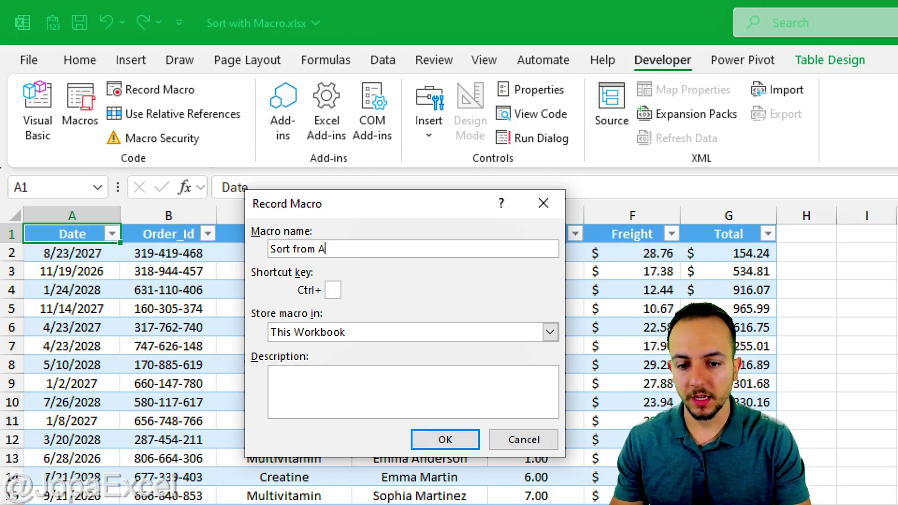
type(" to Z")
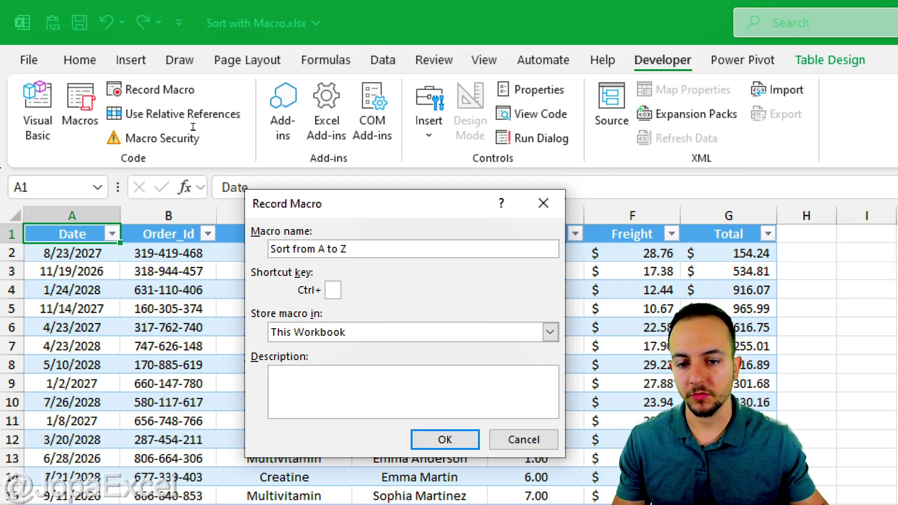
left_click_drag(311, 214, 460, 180)
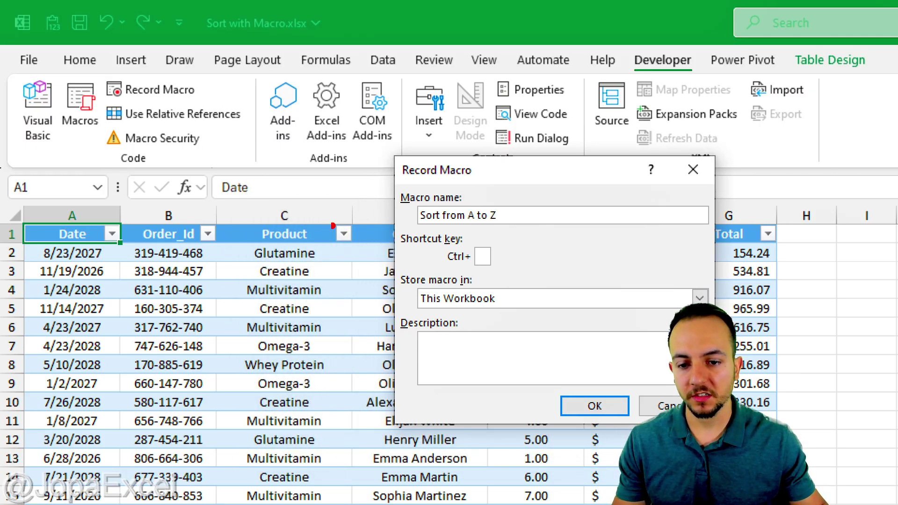
mouse_move(333, 226)
left_mouse_down()
mouse_move(279, 208)
mouse_move(329, 314)
mouse_move(336, 224)
left_mouse_up()
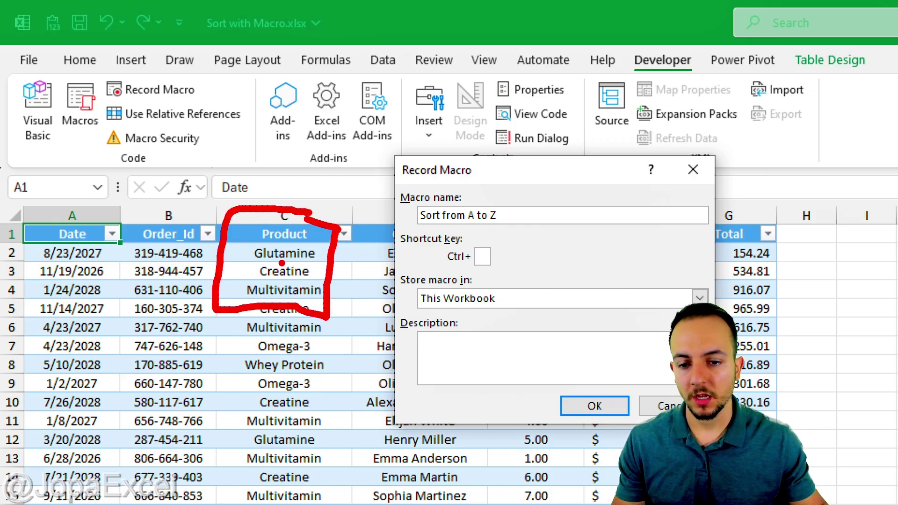
key("e")
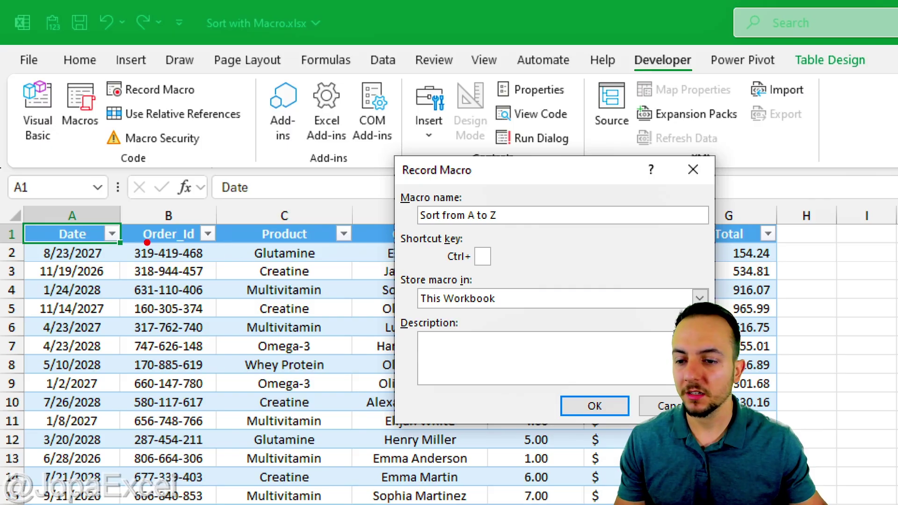
left_click_drag(20, 205, 118, 351)
left_click_drag(185, 261, 118, 296)
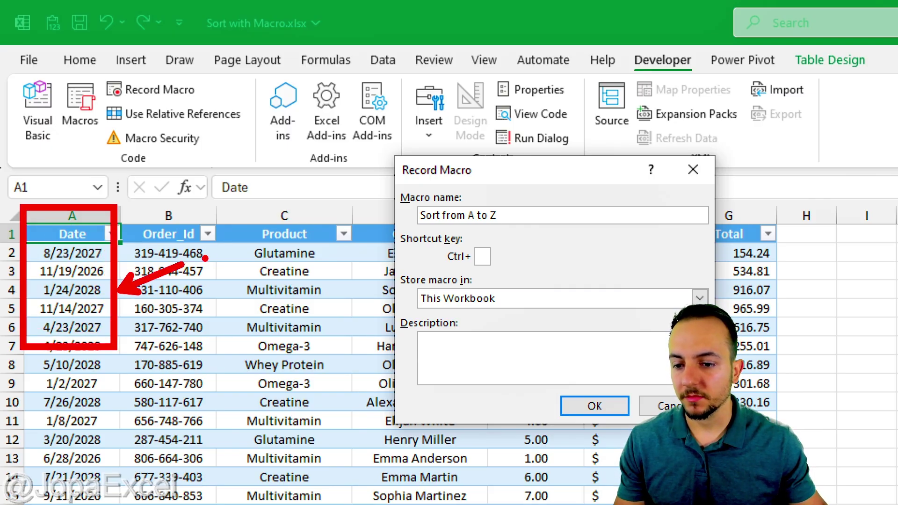
key("ctrl+z")
key("ctrl+z")
left_click_drag(99, 263, 136, 249)
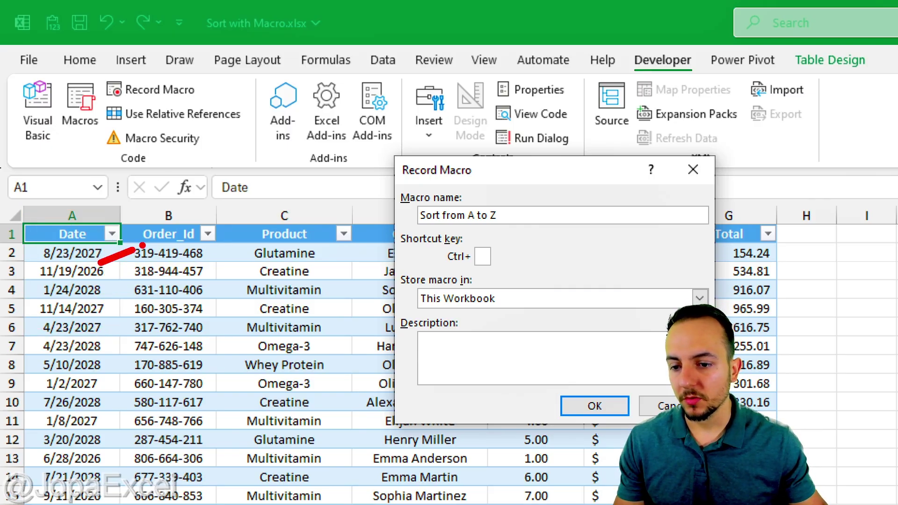
left_click_drag(104, 280, 136, 266)
left_click_drag(99, 301, 137, 289)
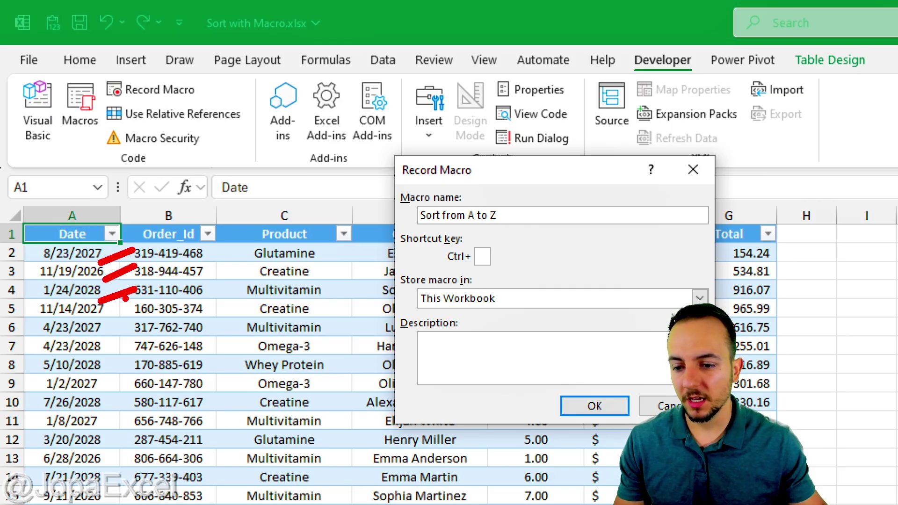
left_click_drag(100, 321, 131, 308)
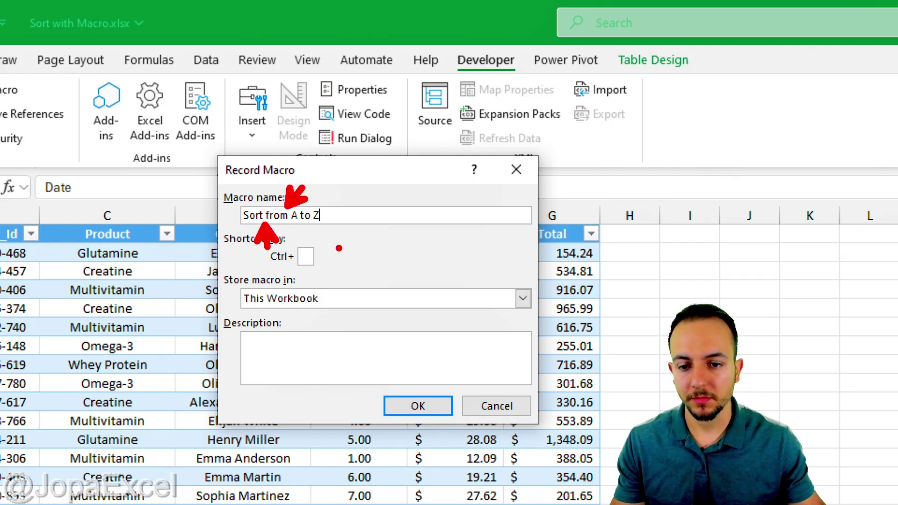
Replace the spaces in the macro name with underscores, giving Sort_from_A_to_Z, and start recording it in This Workbook
left_click(411, 412)
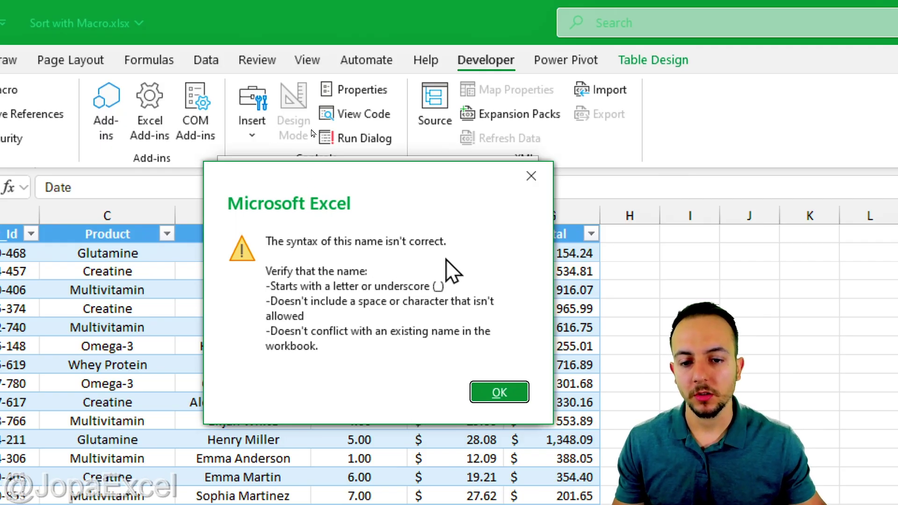
left_click(530, 183)
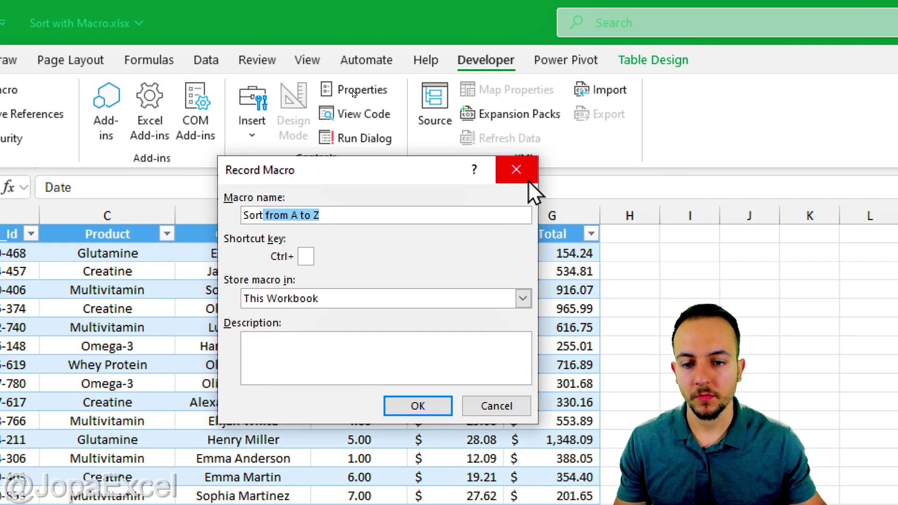
left_click(268, 215)
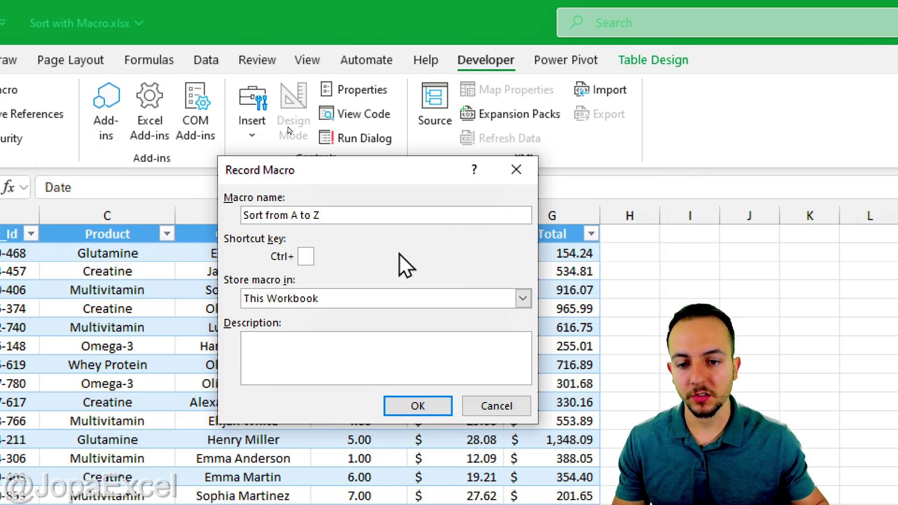
key("Delete")
type("_")
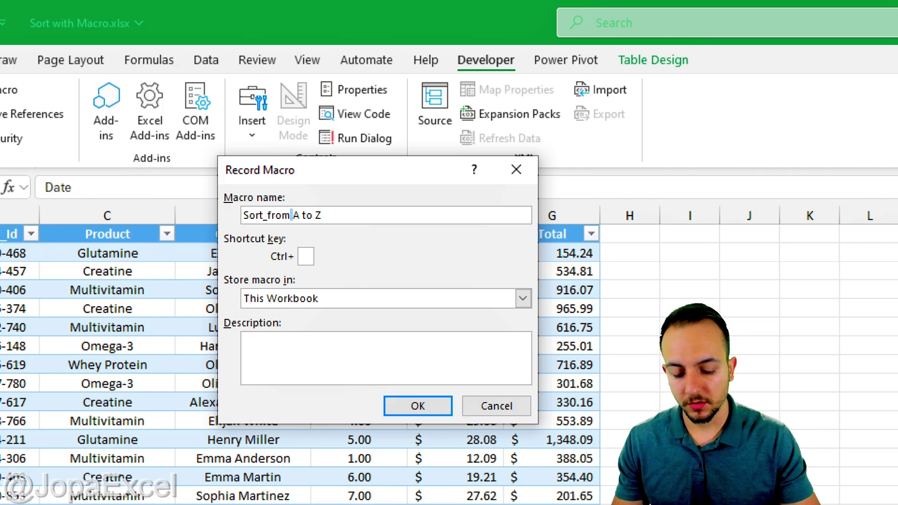
key("Delete")
type("_")
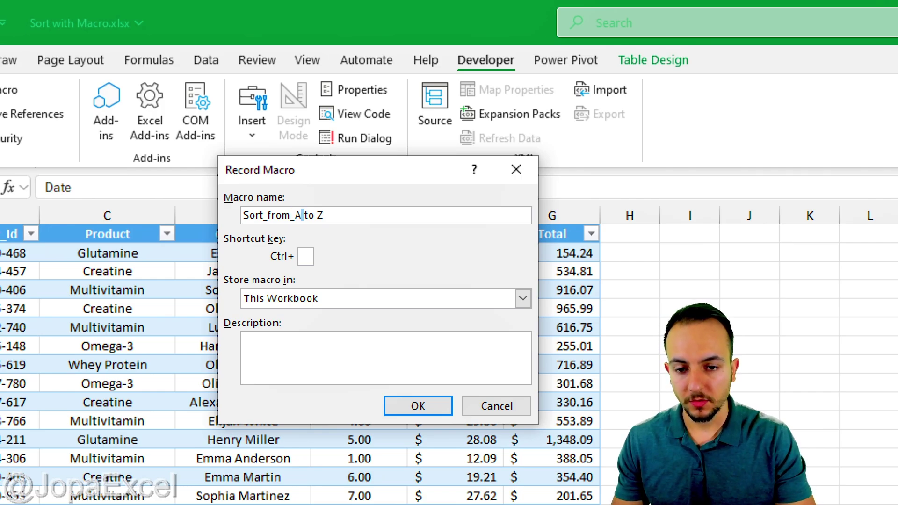
key("Delete")
type("_to_")
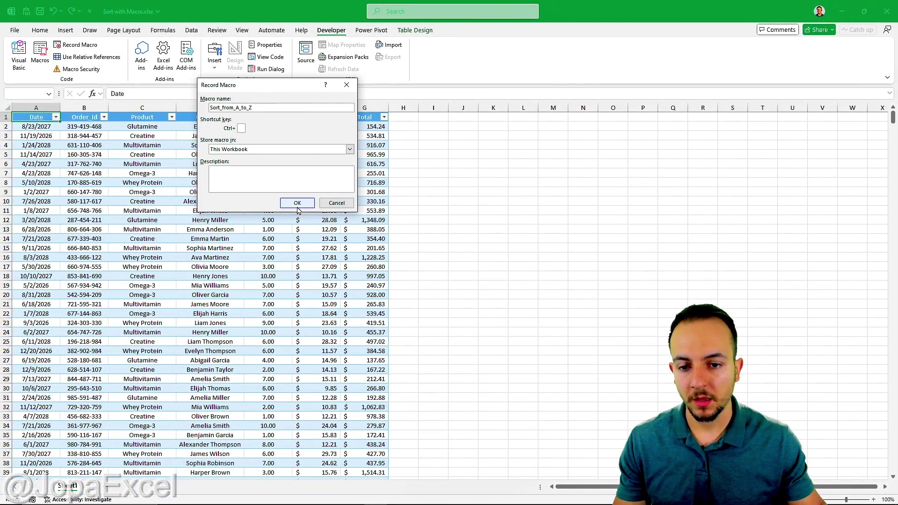
left_click(298, 204)
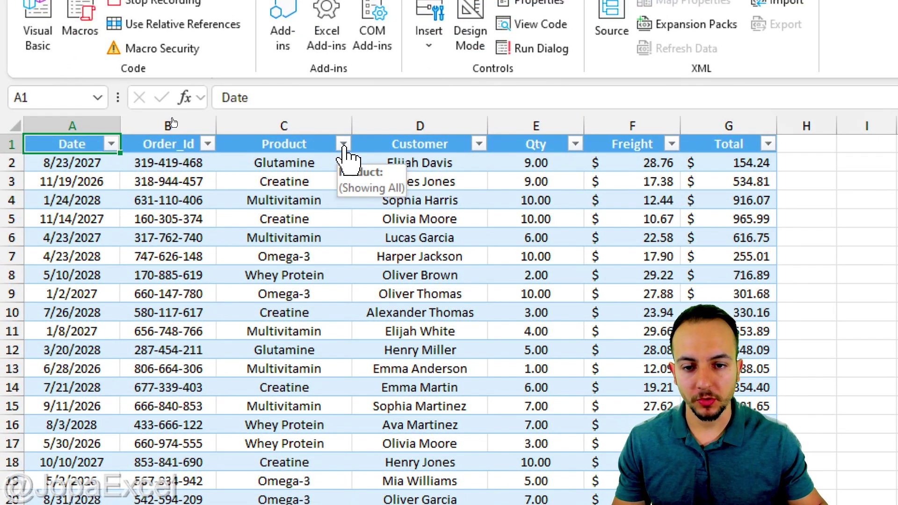
Sort the table's Product column from A to Z and stop the macro recording
left_click(343, 144)
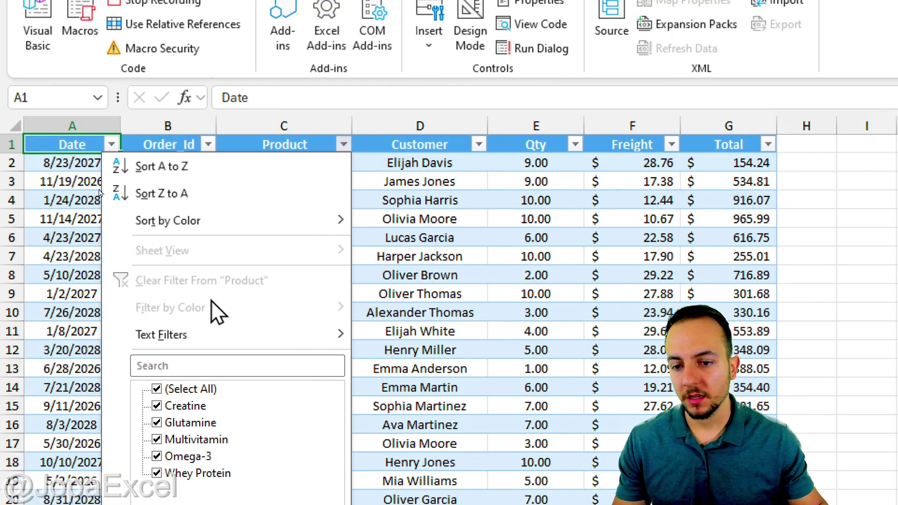
left_click(200, 173)
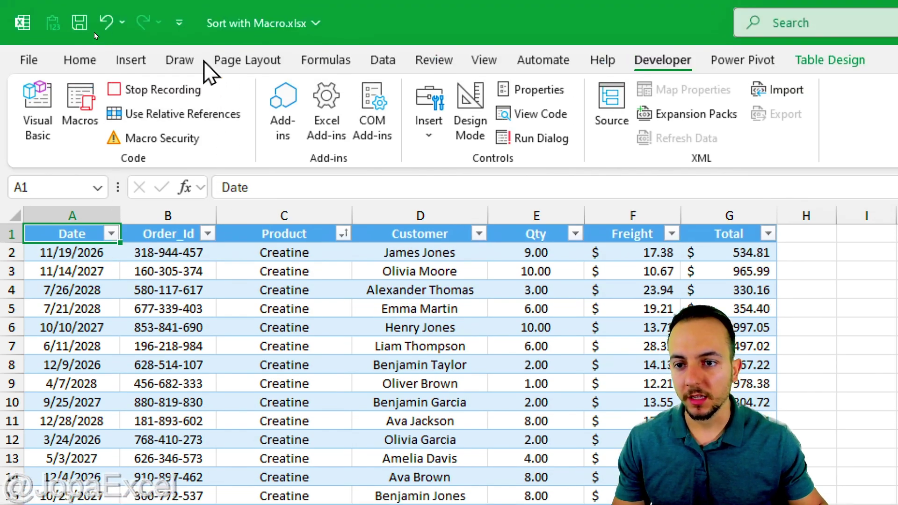
left_click(184, 87)
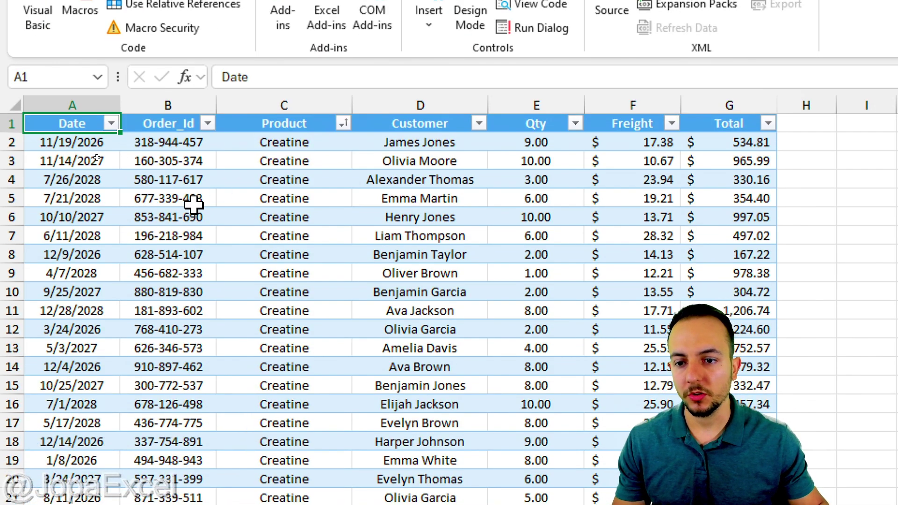
Sort the table by the Order_Id column from A to Z so the Product order is mixed for a macro test
left_click(208, 123)
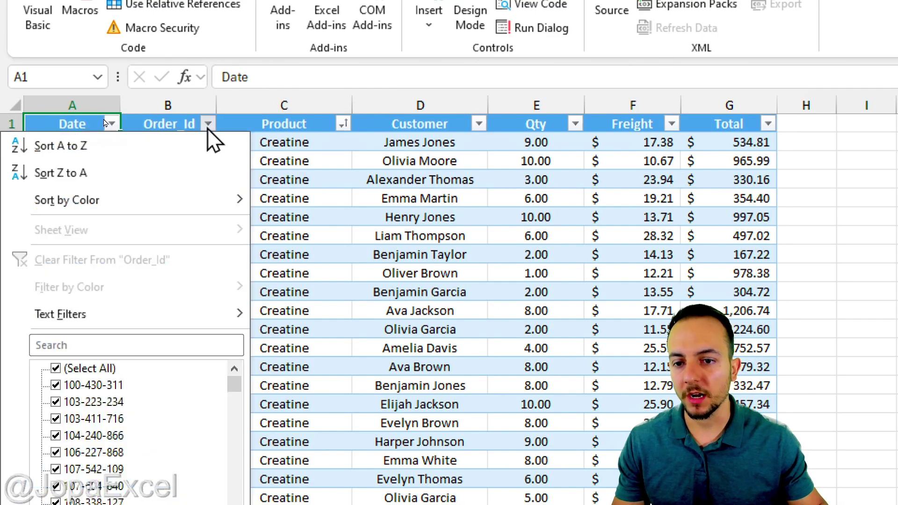
left_click(194, 146)
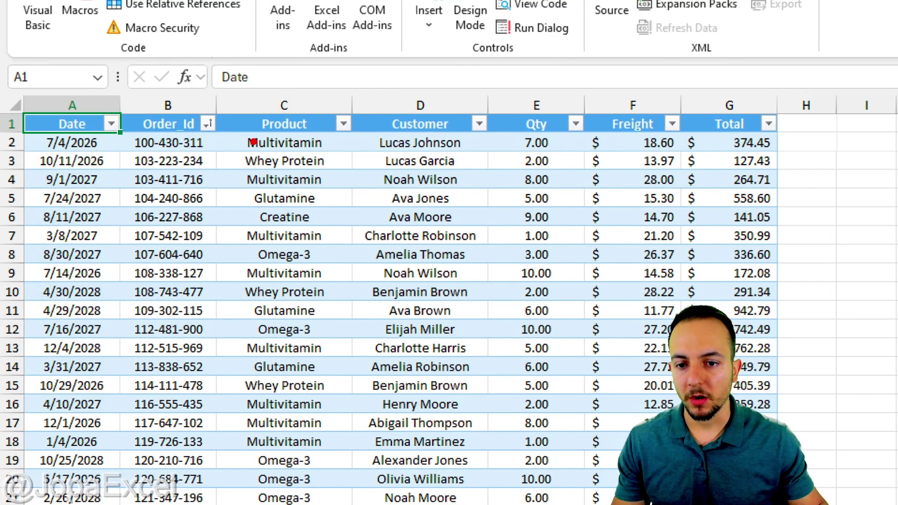
mouse_move(264, 129)
left_mouse_down()
mouse_move(230, 183)
mouse_move(260, 215)
left_mouse_up()
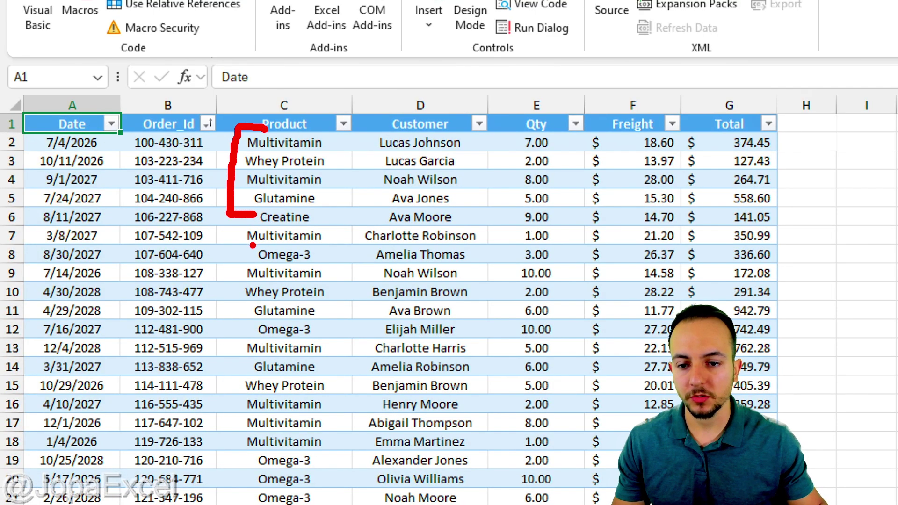
key("Escape")
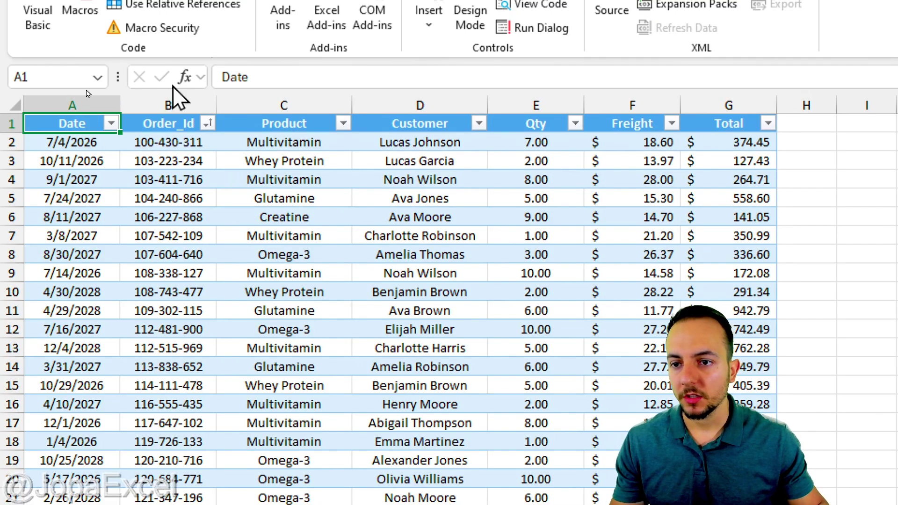
Run the Sort_from_A_to_Z macro from the list of macros to test it on the table
left_click(80, 113)
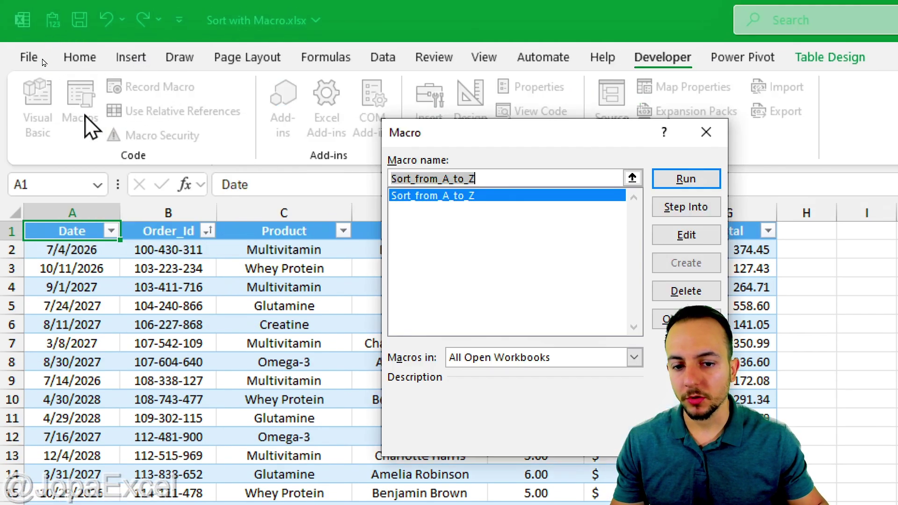
left_click_drag(456, 135, 454, 111)
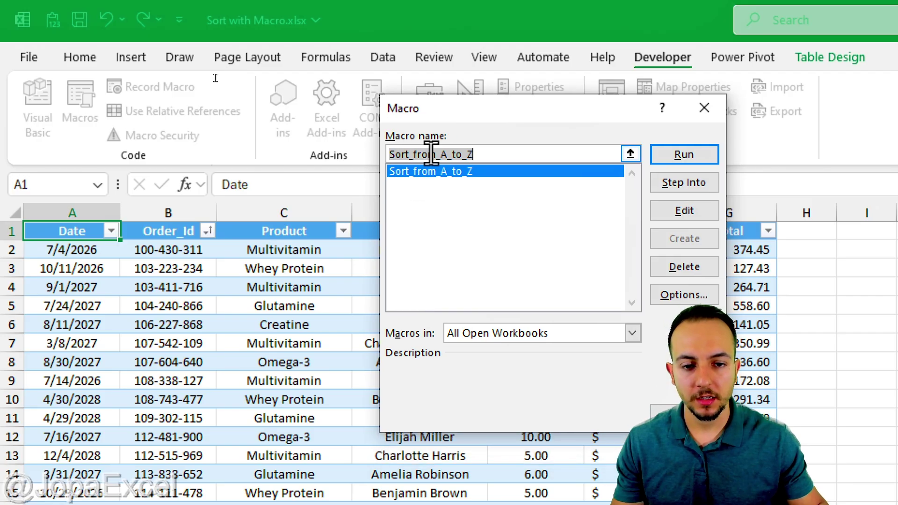
left_click(440, 172)
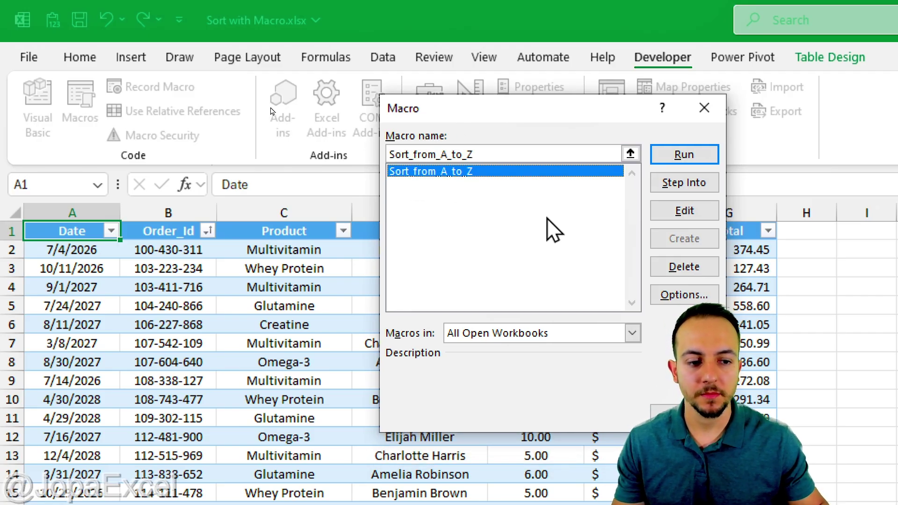
left_click(680, 156)
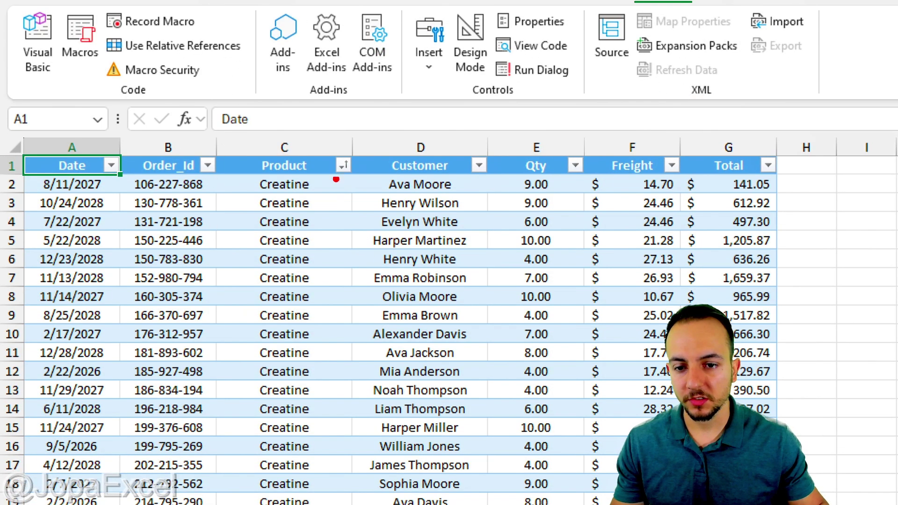
mouse_move(327, 136)
left_mouse_down()
mouse_move(241, 125)
mouse_move(344, 196)
mouse_move(332, 127)
left_mouse_up()
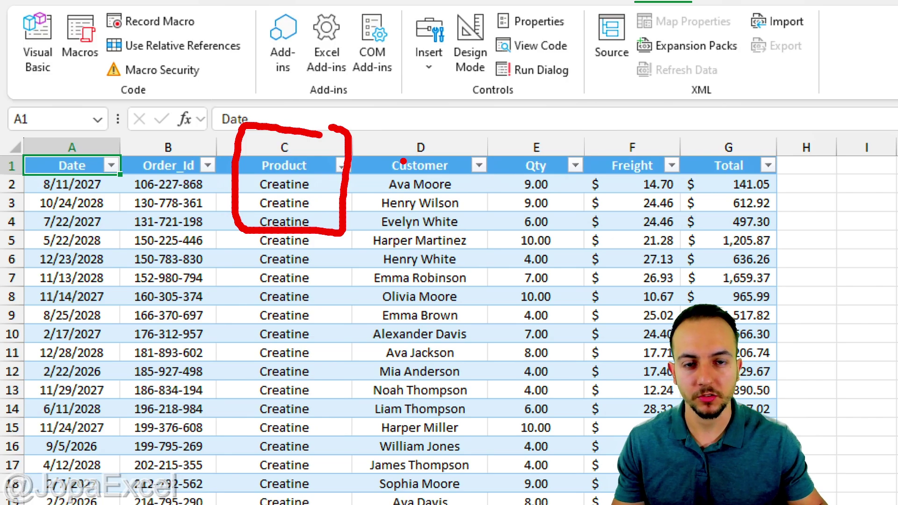
key("Escape")
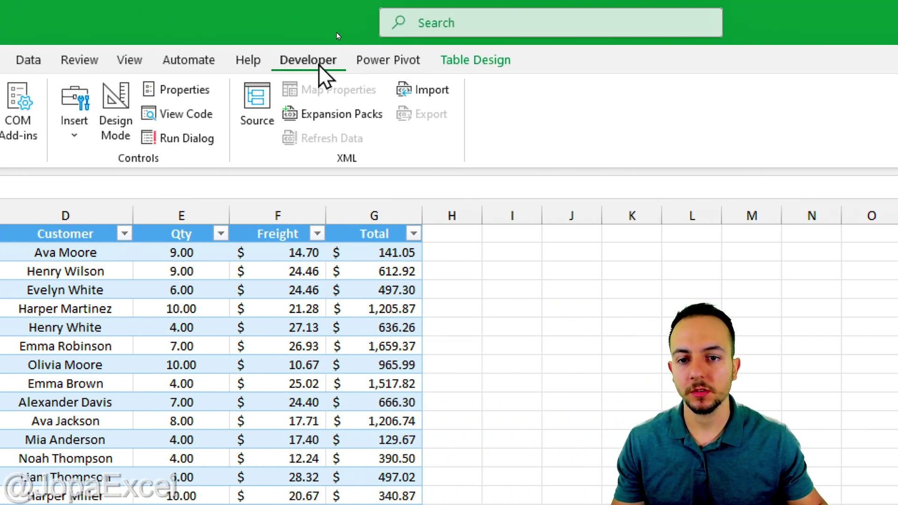
Run the Sort_from_A_to_Z macro once more from the list of macros in the open workbooks
left_click(80, 109)
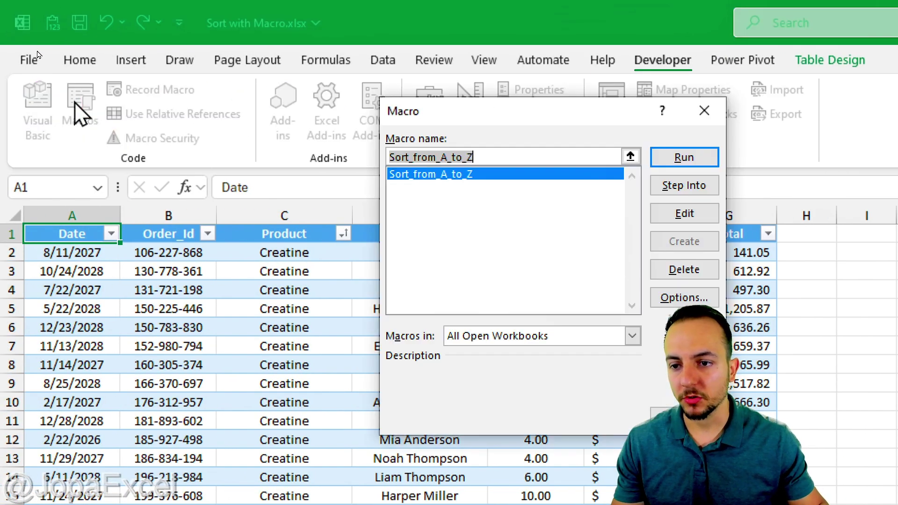
left_click(446, 178)
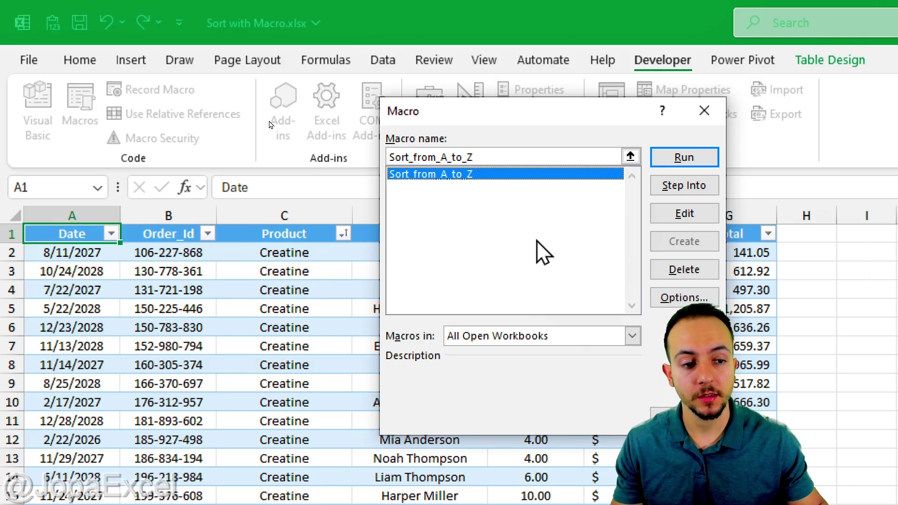
left_click(713, 163)
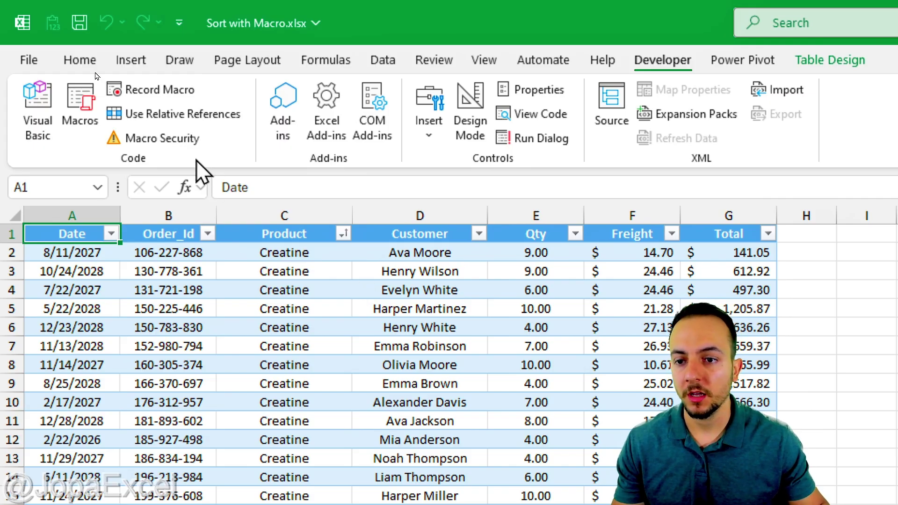
Draw a rectangle shape beside the table, spanning columns K to M and rows 2 to 4
left_click(136, 62)
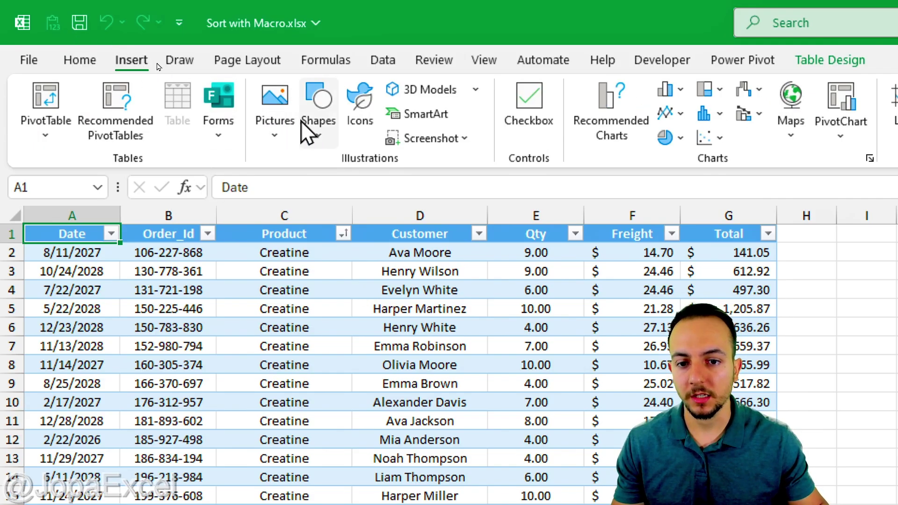
left_click(322, 134)
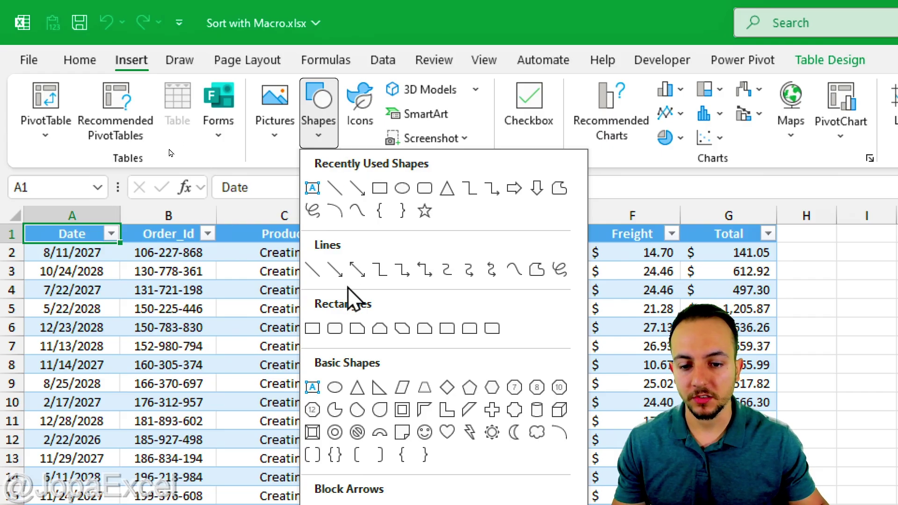
left_click(319, 326)
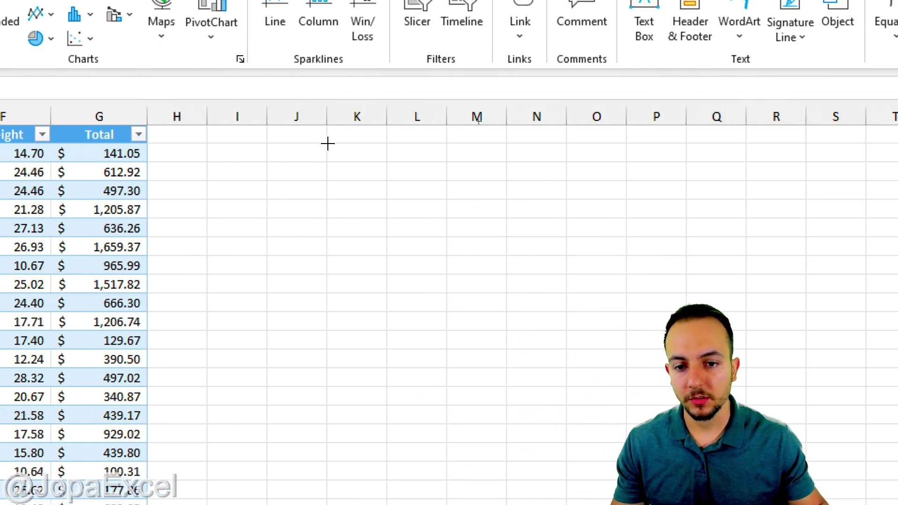
left_click_drag(327, 144, 507, 199)
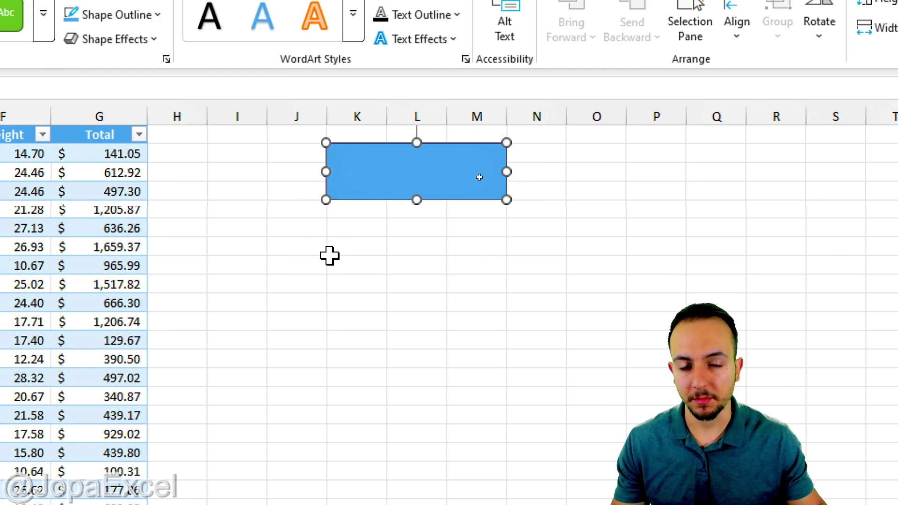
Label the rectangle "SORT FROM" on the first line and "A to Z" on the second line
left_click(441, 182)
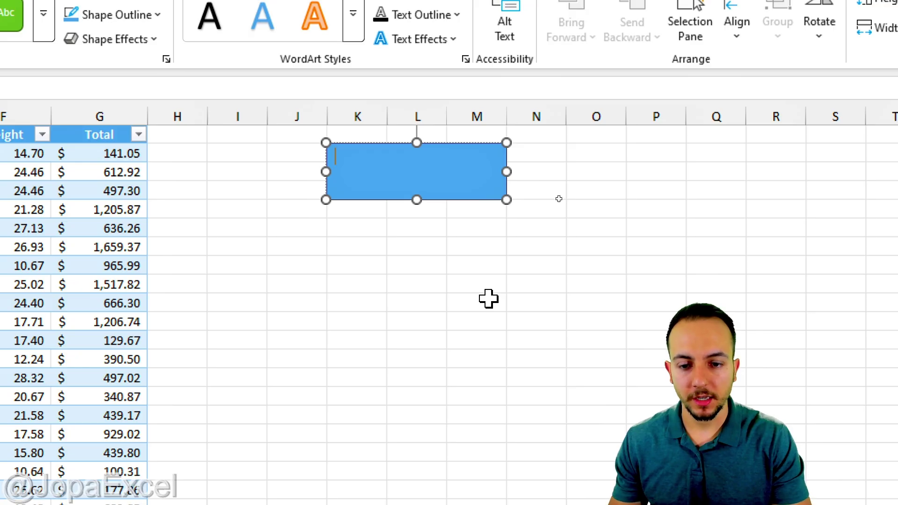
type("SORT FROM")
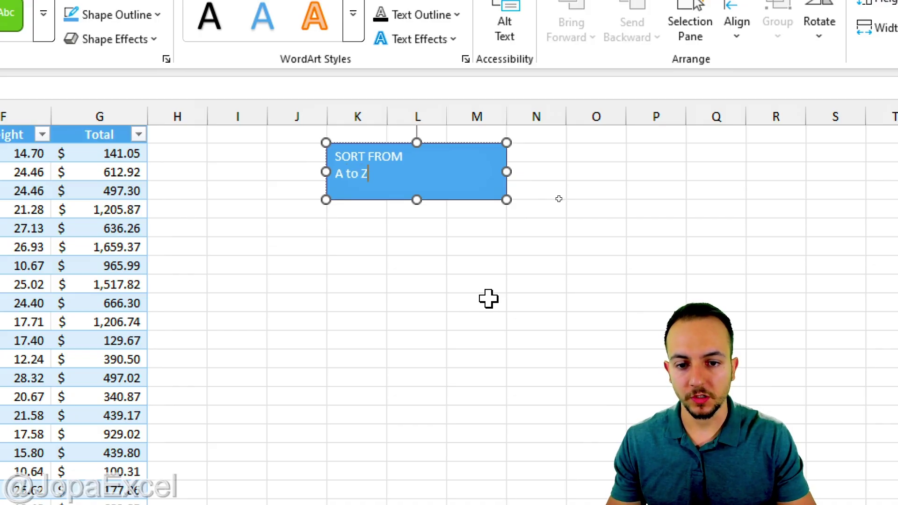
key("Return")
type("A to Z")
Format the rectangle's label as bold 16-point text, centred both vertically and horizontally in the shape
left_click_drag(377, 175, 323, 146)
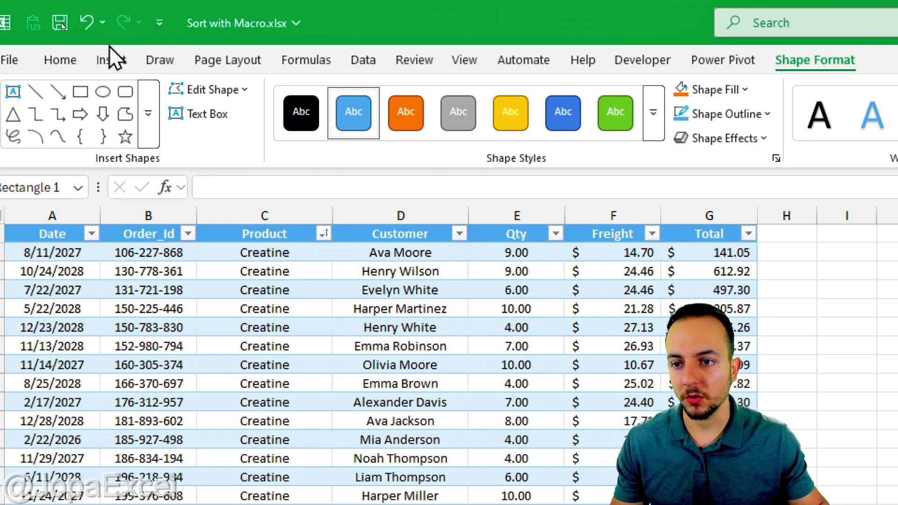
left_click(66, 58)
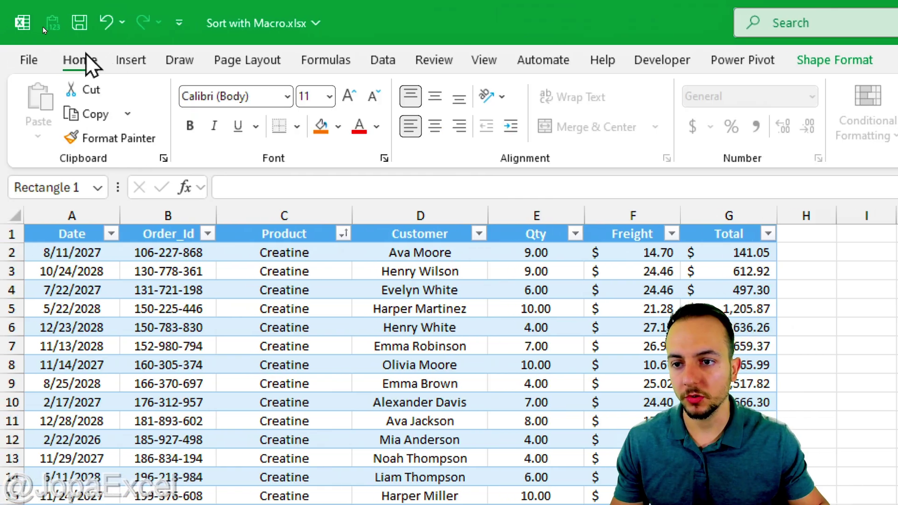
left_click(350, 97)
left_click(349, 96)
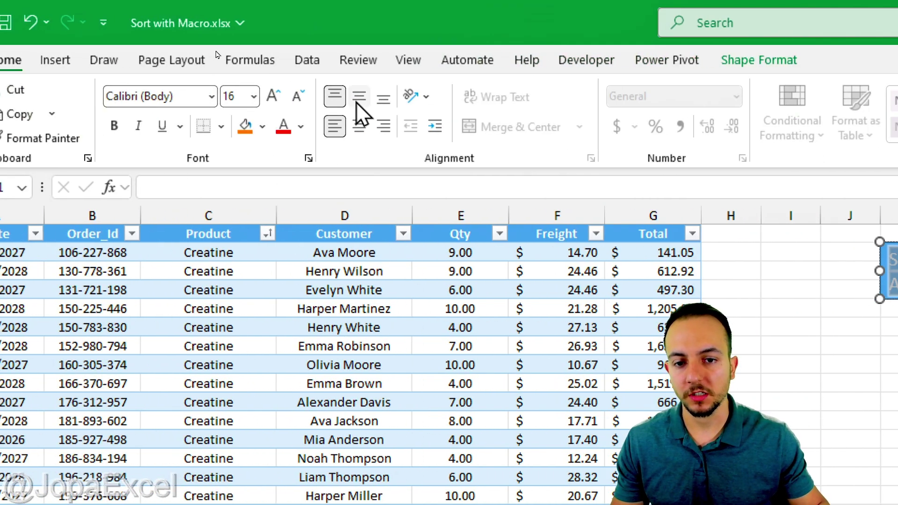
left_click(358, 102)
left_click(358, 128)
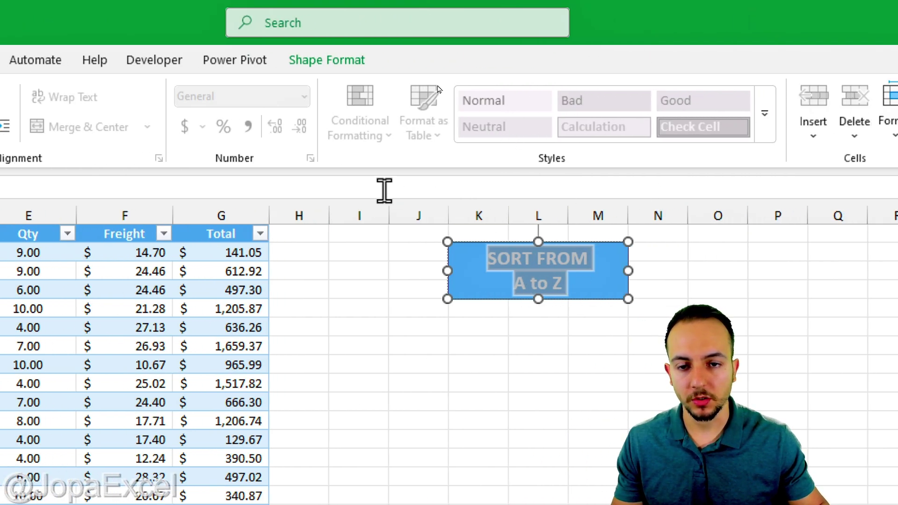
Apply the green theme style from the last theme row to the rectangle and resize it to 0.83" high by 1.33" wide
left_click(335, 66)
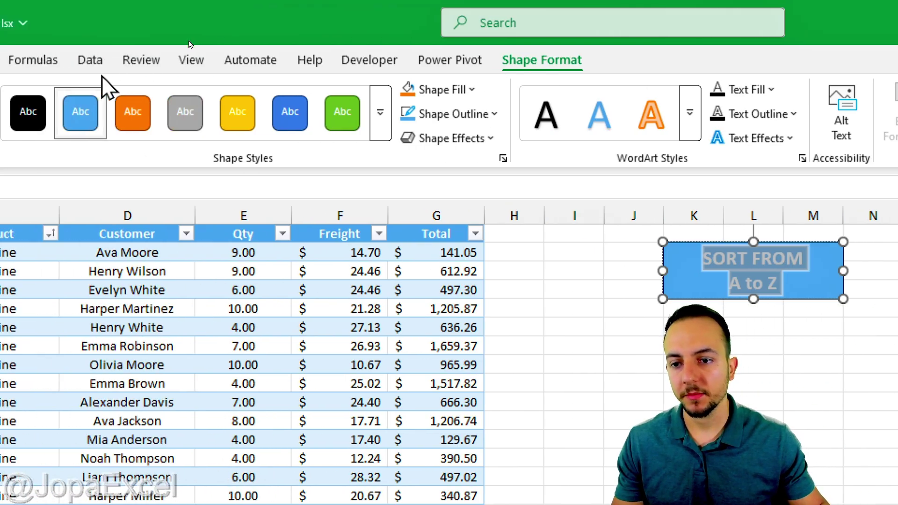
left_click(165, 112)
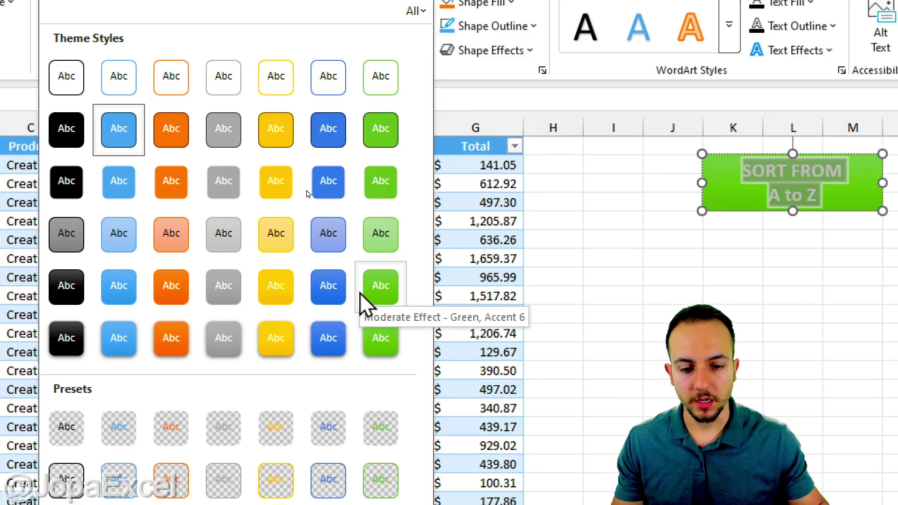
left_click(379, 347)
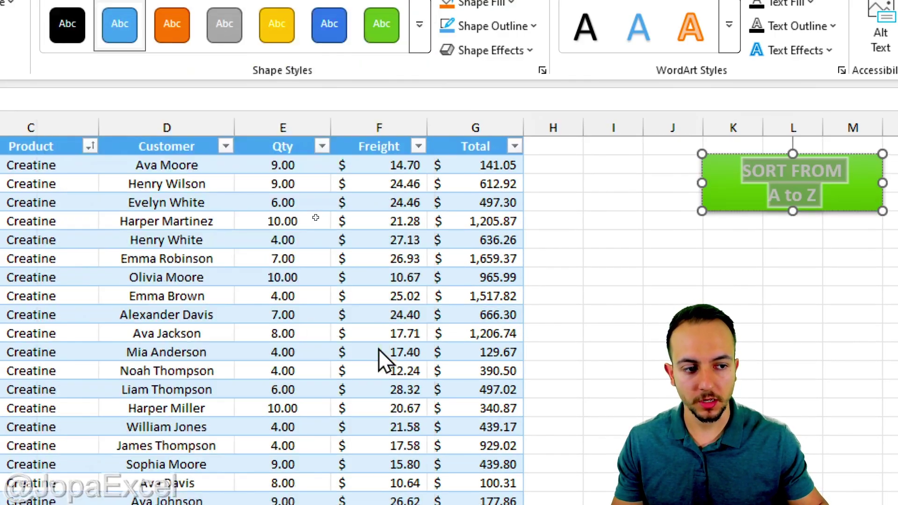
left_click_drag(447, 211, 372, 236)
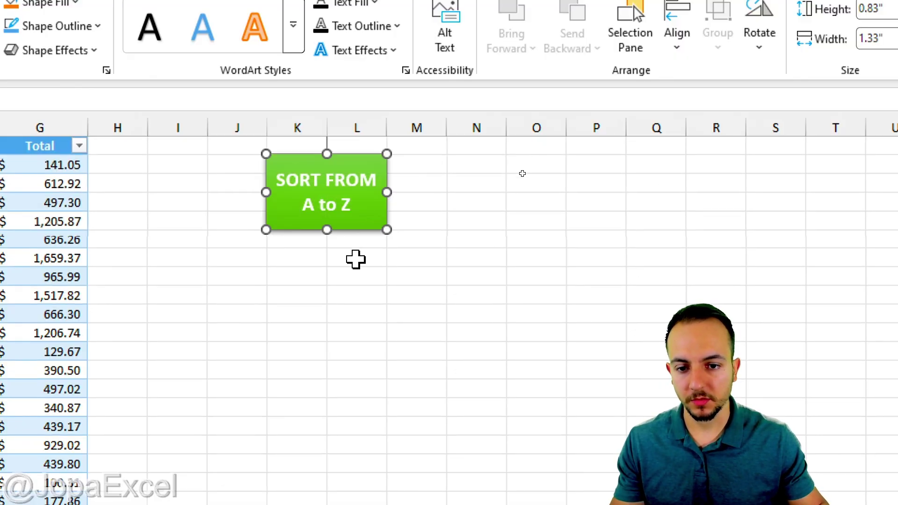
left_click(355, 259)
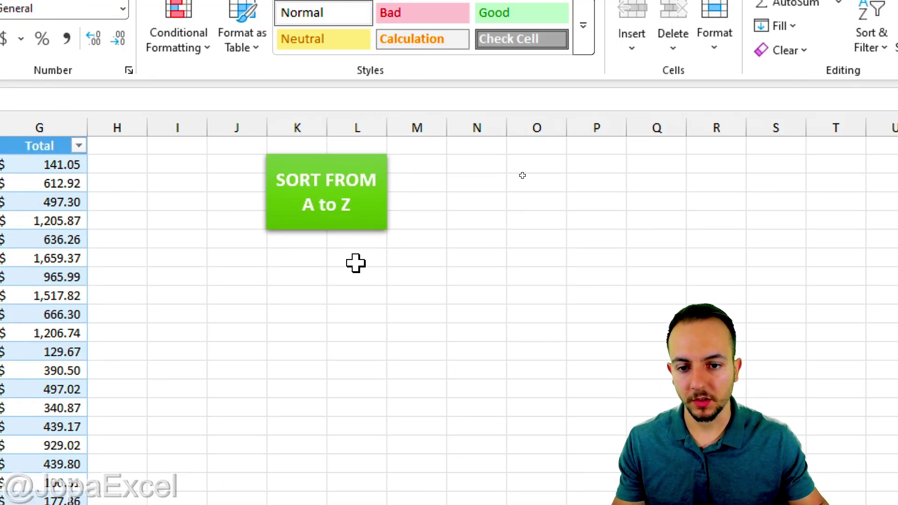
Assign the Sort_from_A_to_Z macro to the green rectangle and deselect the shape
right_click(378, 212)
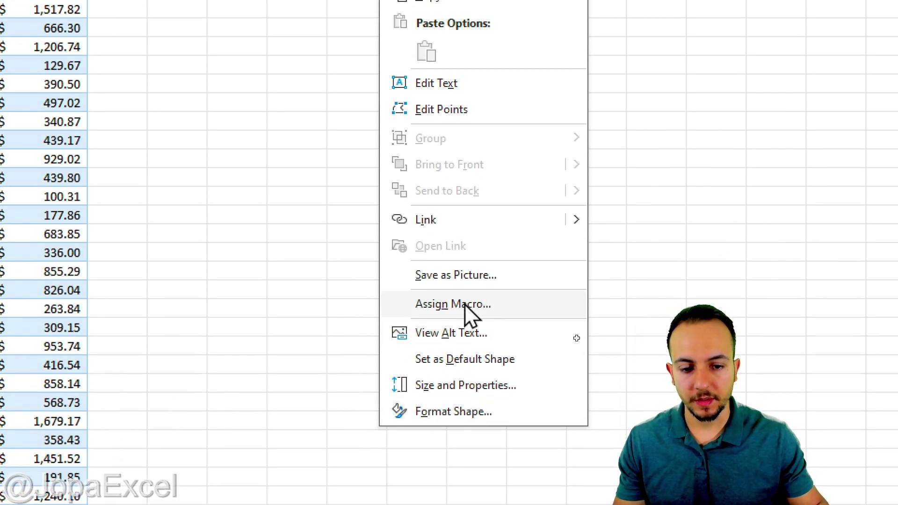
left_click(466, 305)
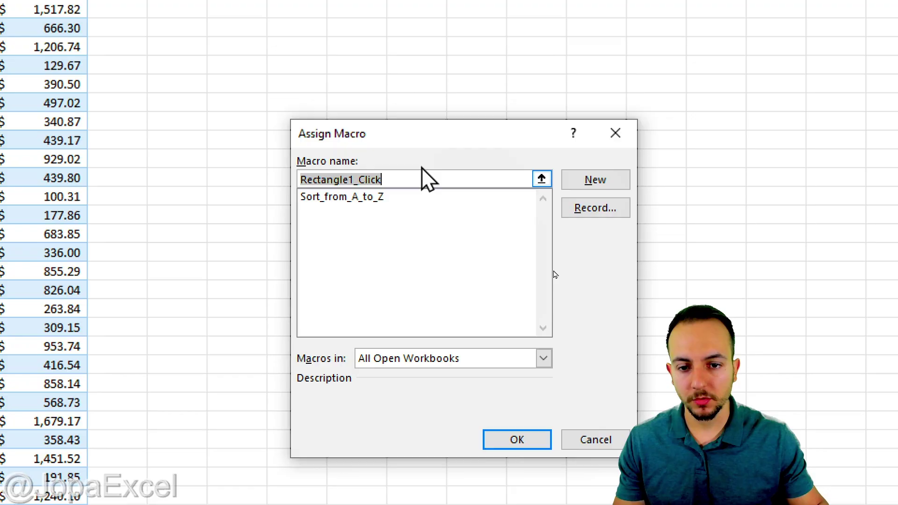
left_click(366, 196)
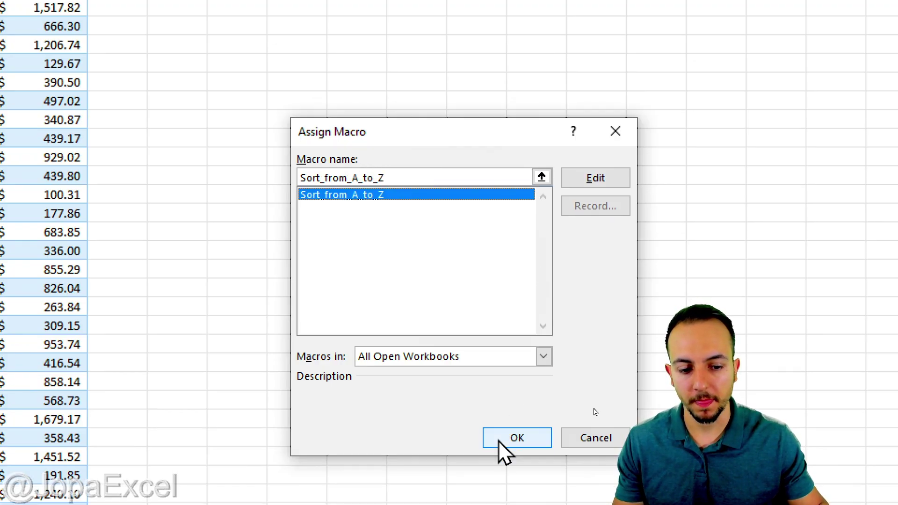
left_click(499, 441)
left_click(297, 295)
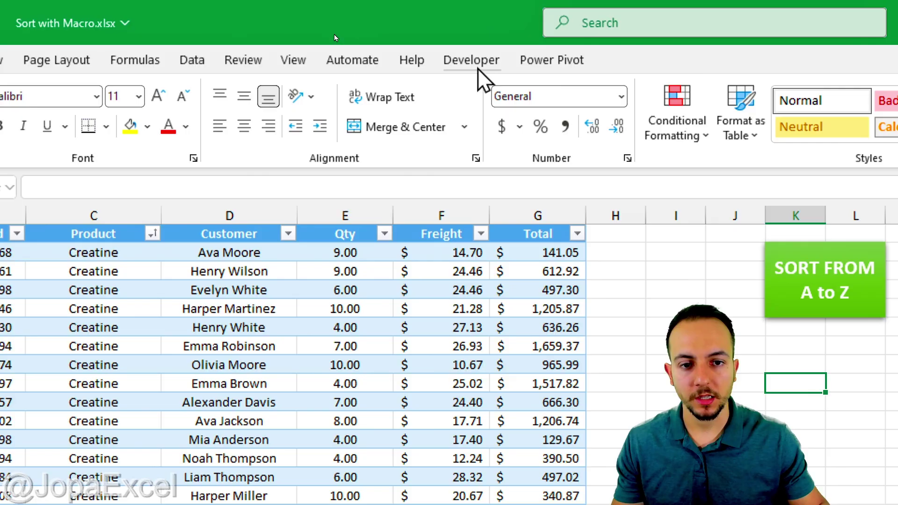
Start recording a macro named Sort_from_Z_to_A, stored in This Workbook
left_click(475, 63)
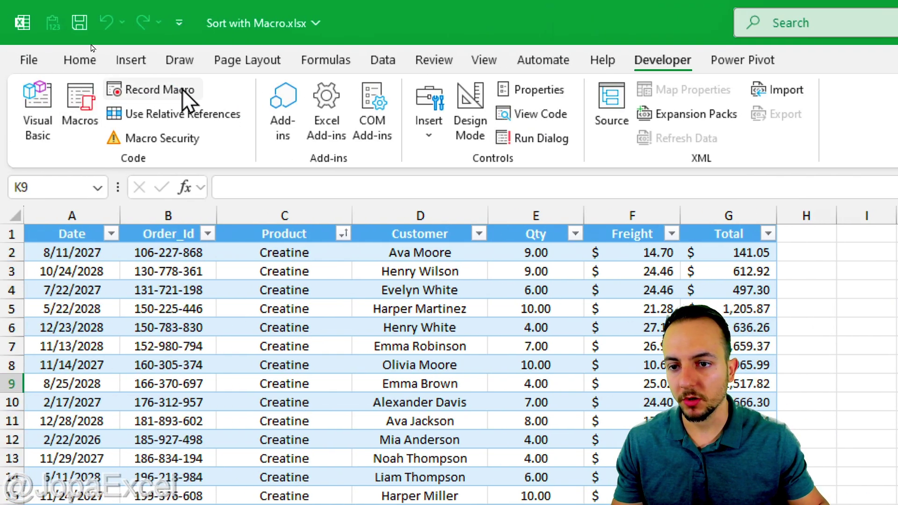
left_click(184, 92)
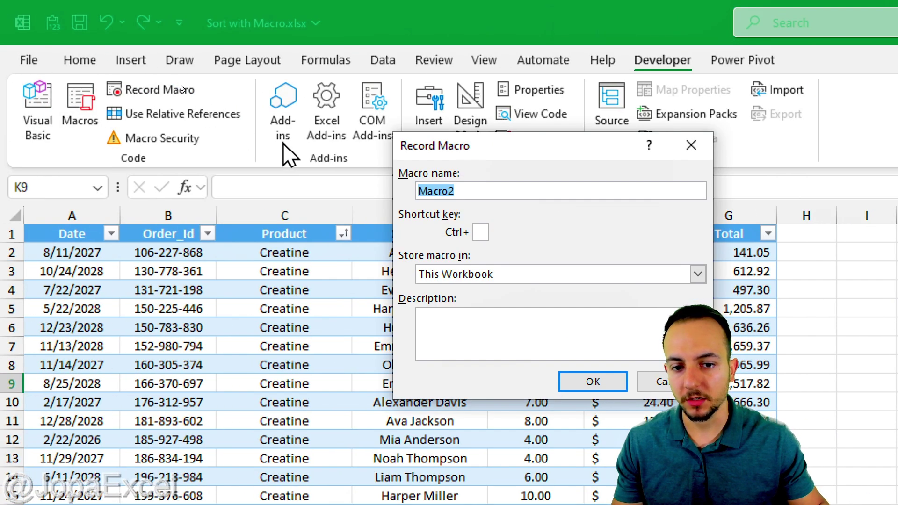
type("Sort")
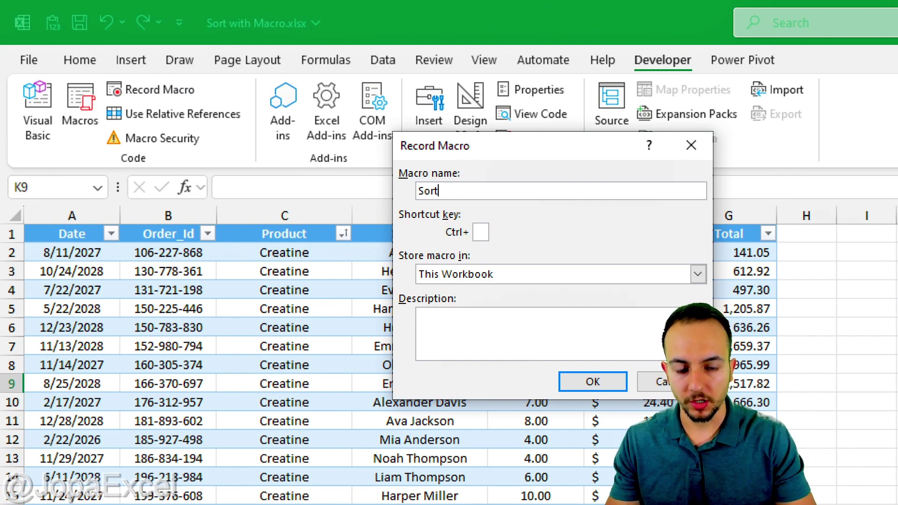
type("_from_Z_to_A")
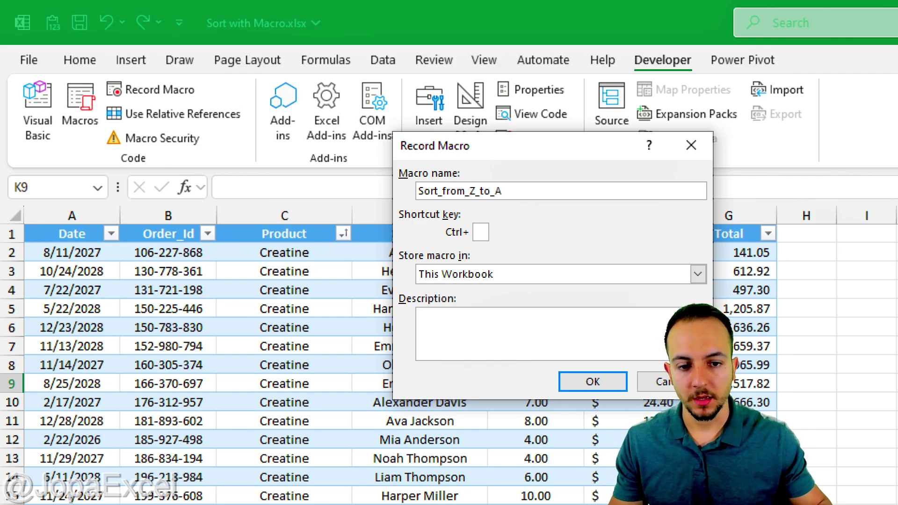
mouse_move(472, 166)
left_mouse_down()
mouse_move(406, 163)
mouse_move(527, 208)
mouse_move(442, 165)
left_mouse_up()
key("Escape")
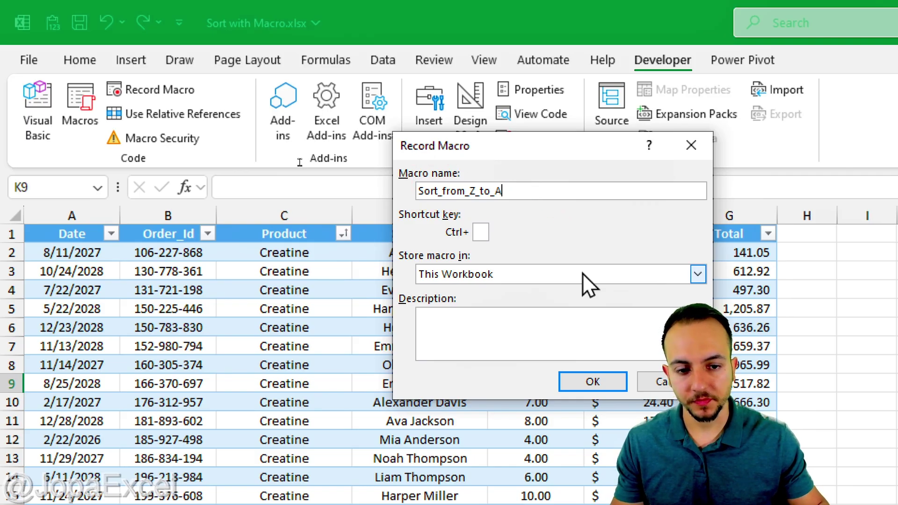
left_click(593, 382)
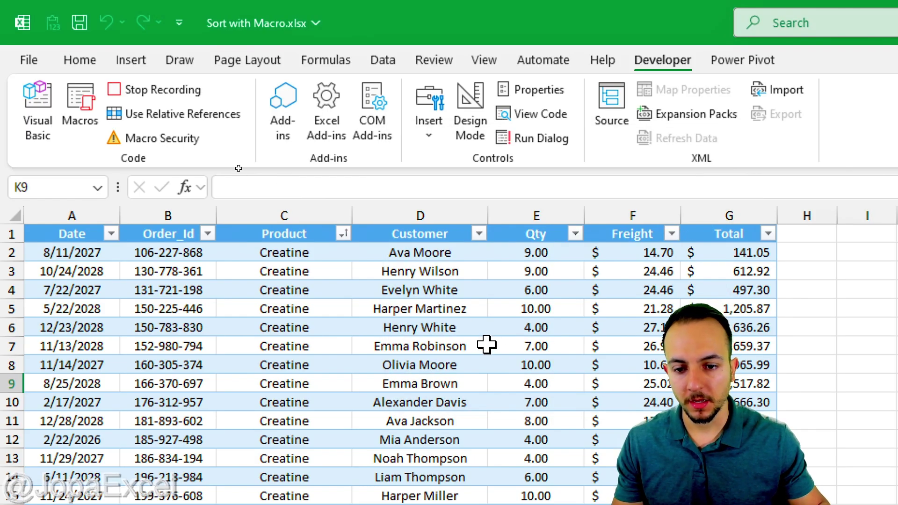
Sort the table's Product column from Z to A and stop the macro recording
left_click(343, 233)
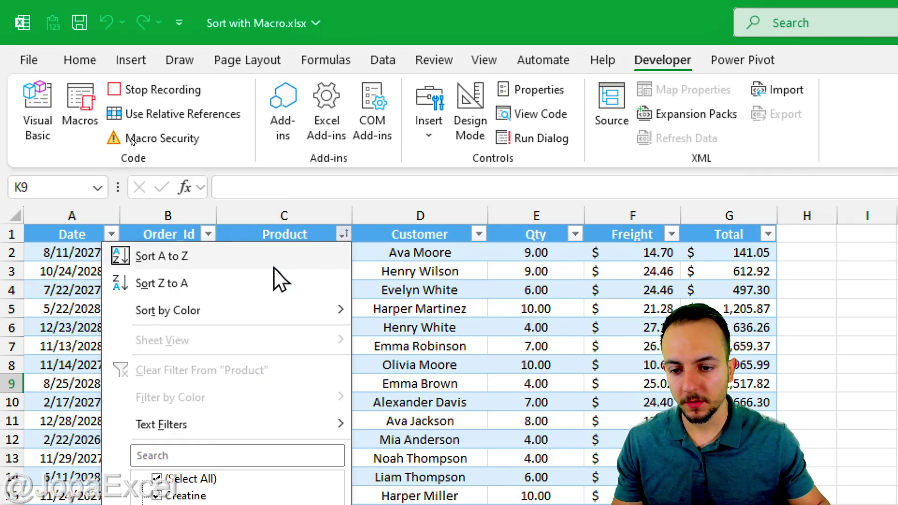
left_click(213, 288)
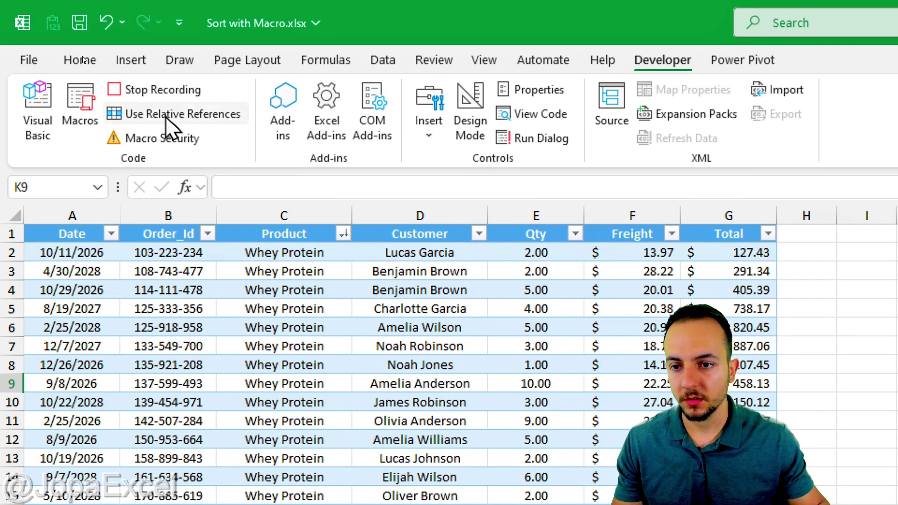
left_click(164, 96)
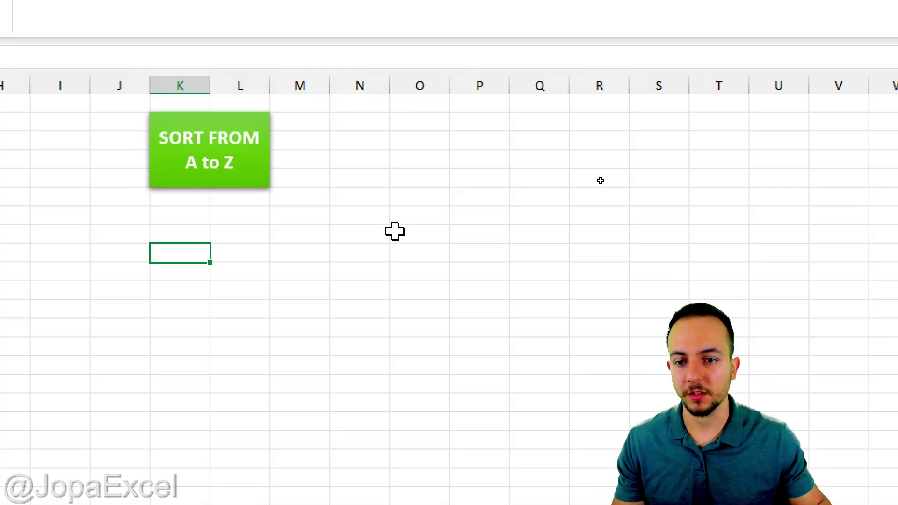
Test the green SORT FROM A to Z button on the table and place a copy of it directly below the original
left_click(259, 182)
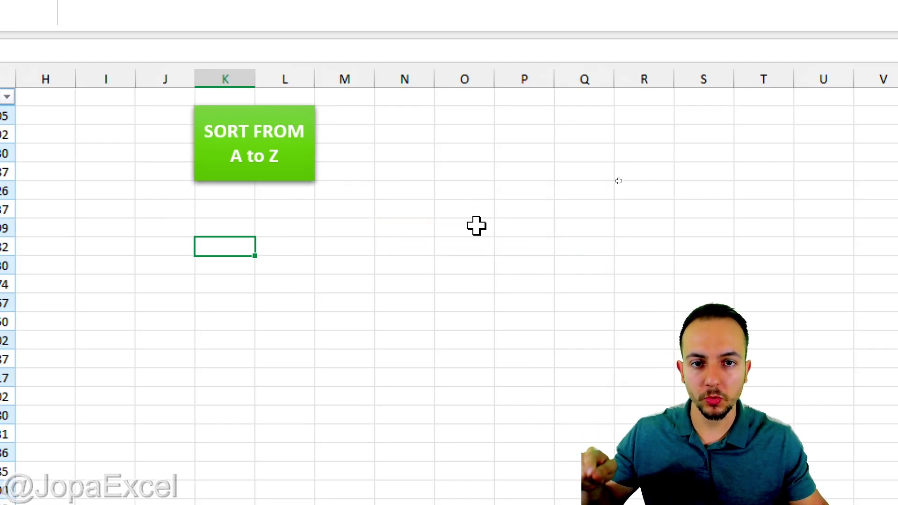
left_click(309, 159, "ctrl")
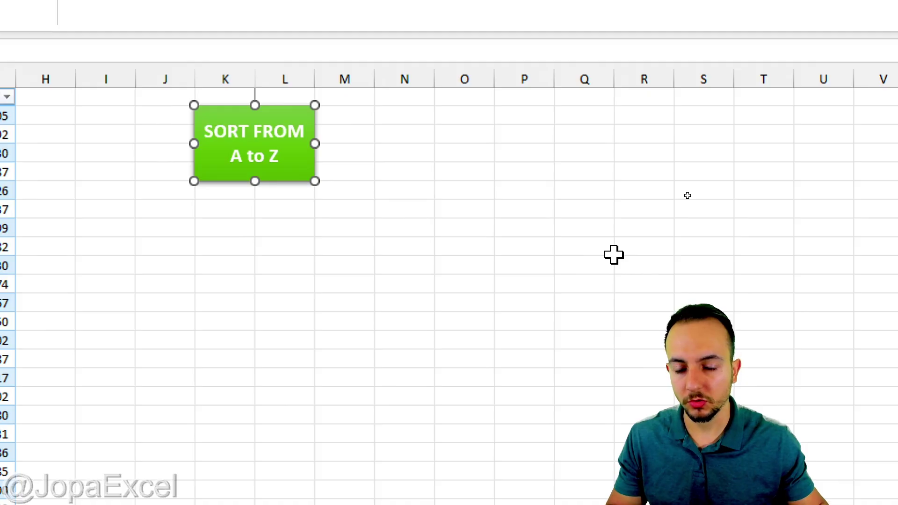
key("ctrl+v")
left_click_drag(307, 187, 300, 273)
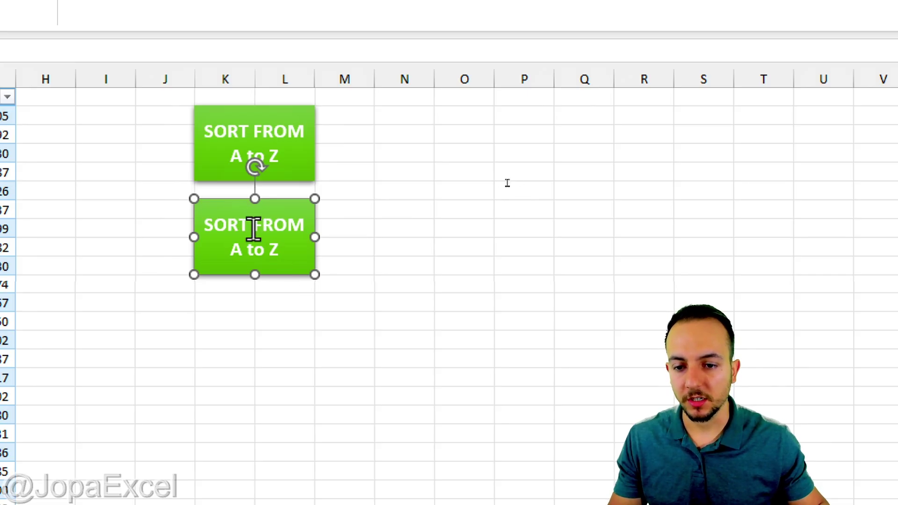
Change the text of the copied green button to read SORT FROM Z to A
left_click(230, 248)
type("z")
key("BackSpace")
type("Z")
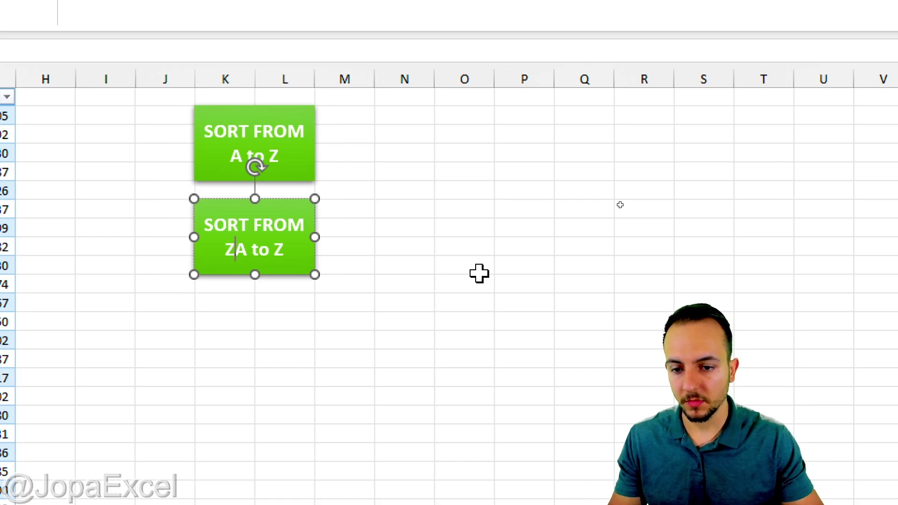
key("Delete")
type("A")
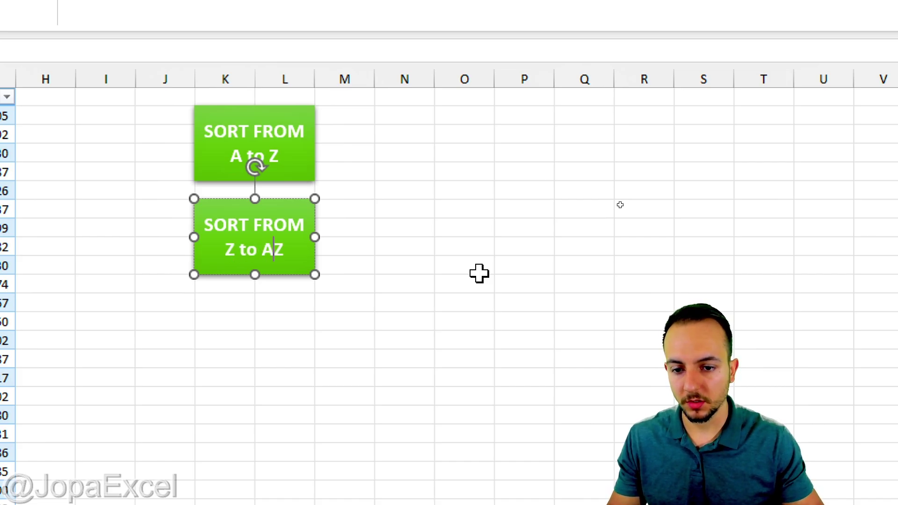
key("Delete")
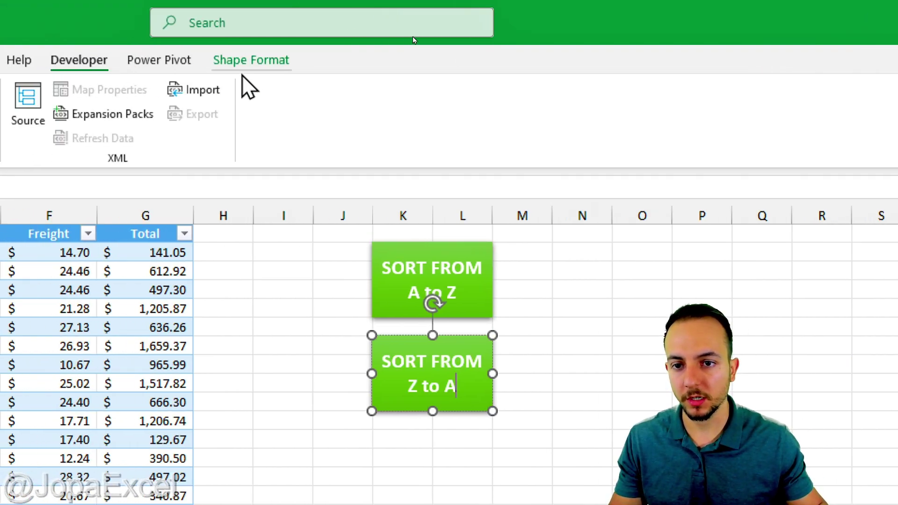
Apply the Intense Effect - Blue, Accent 5 shape style to the SORT FROM Z to A button and deselect it
left_click(153, 69)
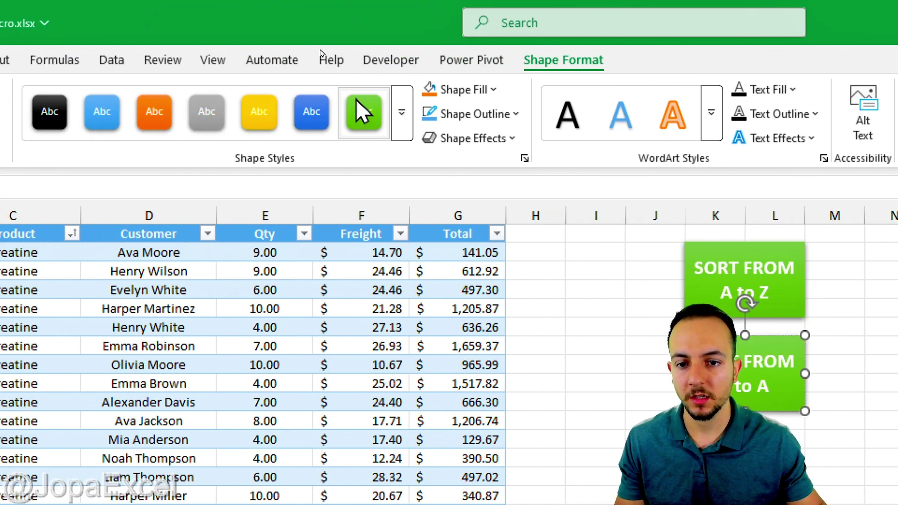
left_click(295, 112)
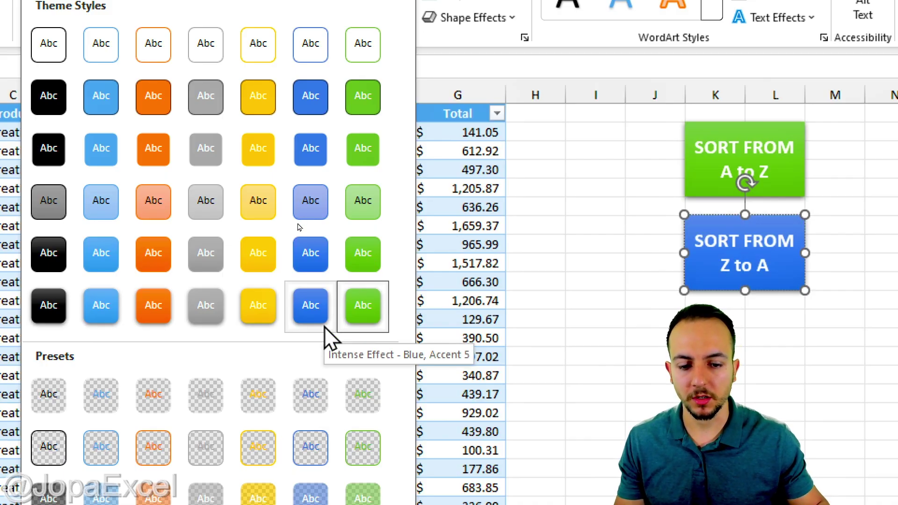
left_click(325, 328)
left_click(620, 361)
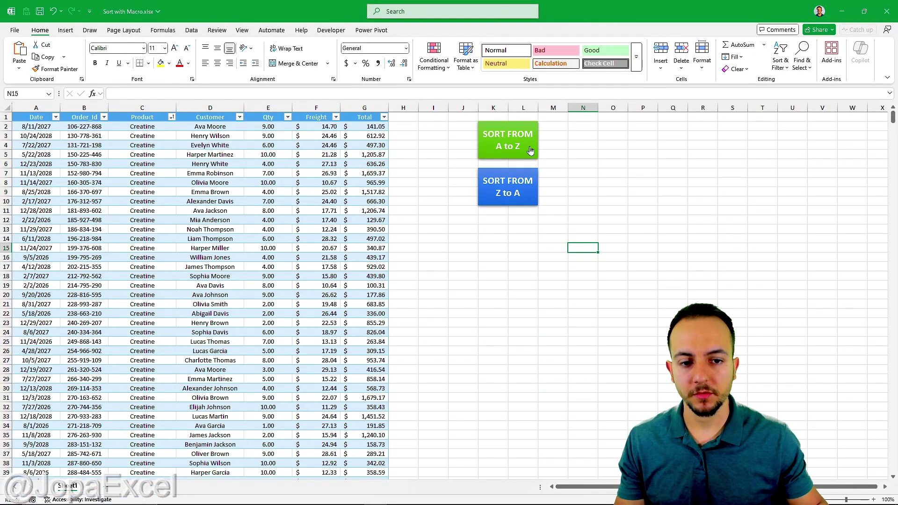
Assign the Sort_from_Z_to_A macro to the blue SORT FROM Z to A button
left_click(523, 190)
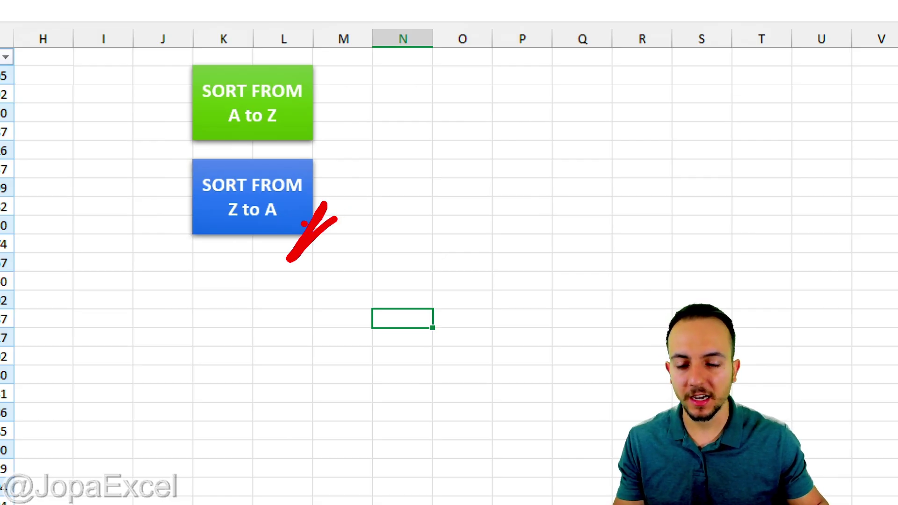
right_click(306, 225)
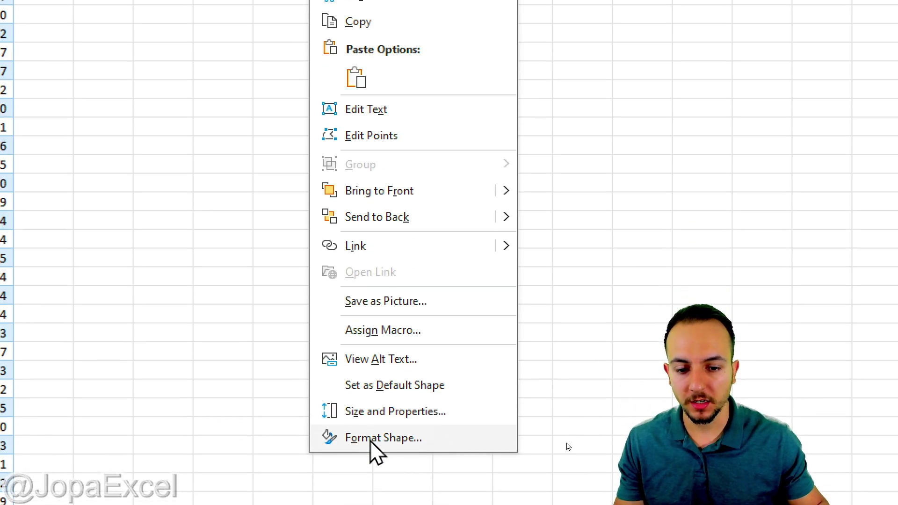
left_click(388, 332)
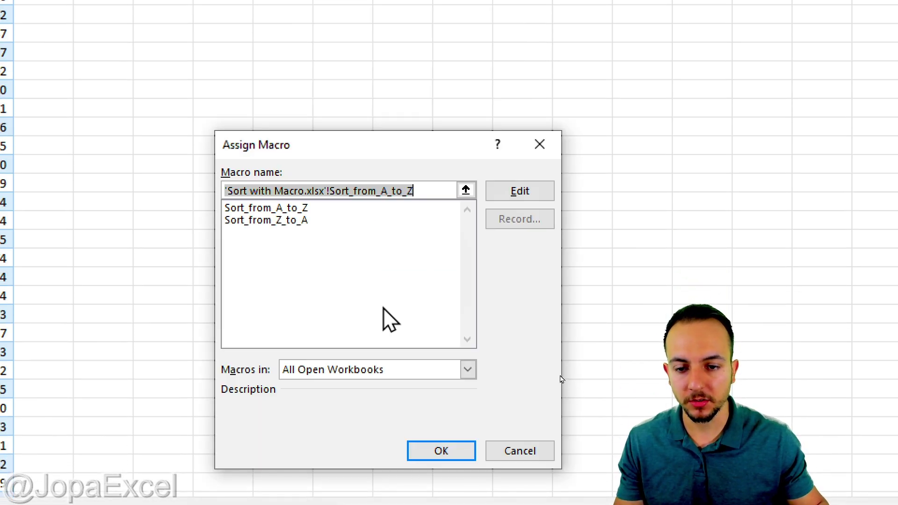
left_click(287, 221)
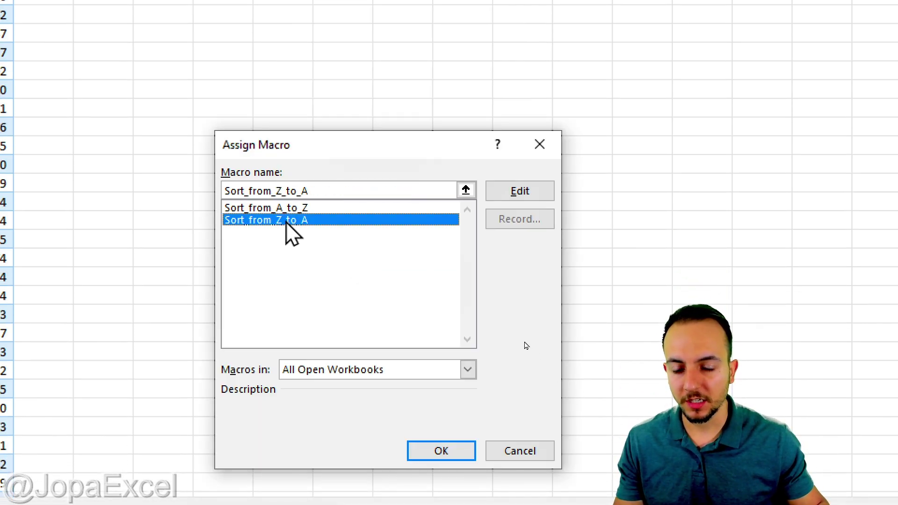
left_click(446, 451)
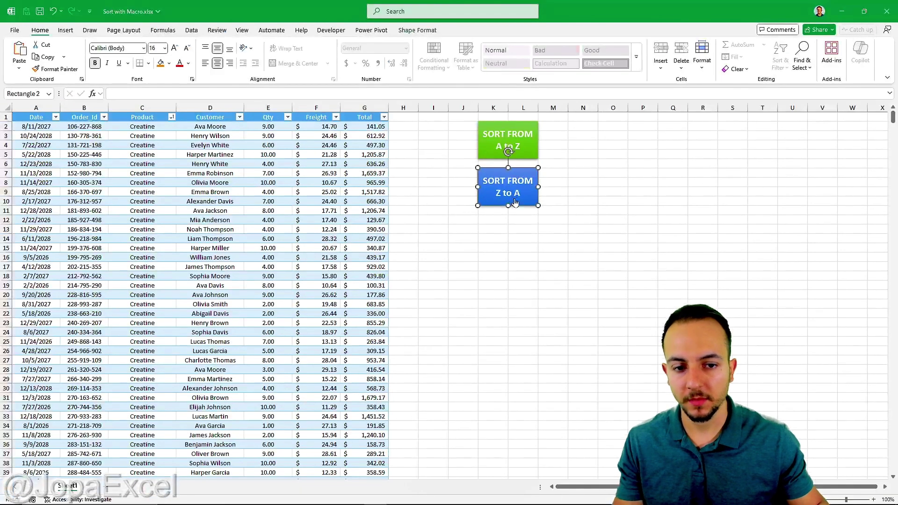
Test the green and blue sort buttons alternately on the table, finishing with the Z to A sort
left_click(515, 202)
left_click(510, 146)
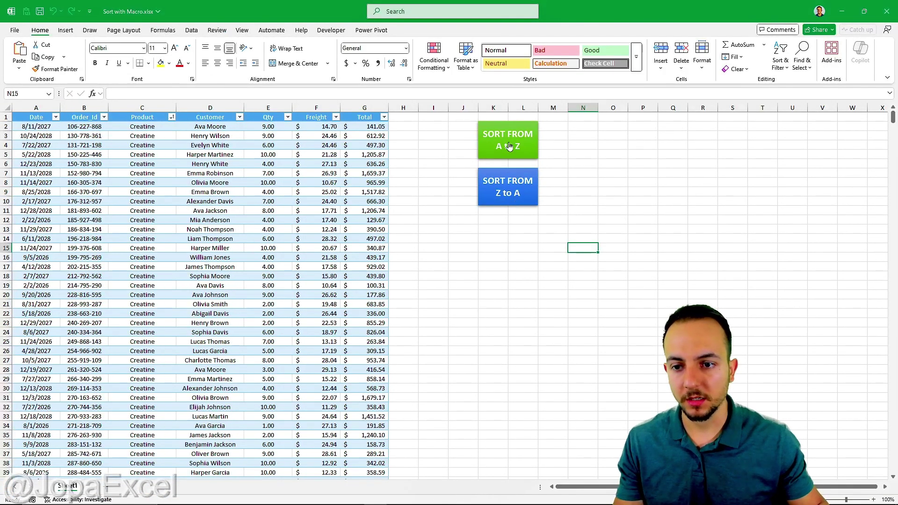
left_click(510, 187)
left_click(510, 146)
left_click(515, 206)
left_click(525, 134)
left_click(515, 192)
left_click(525, 138)
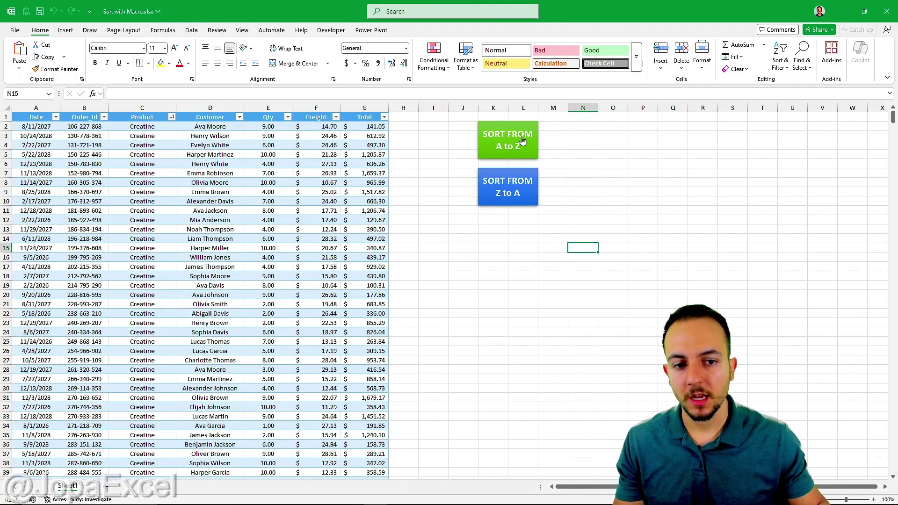
left_click(522, 195)
left_click(527, 134)
left_click(524, 182)
left_click(527, 140)
left_click(523, 192)
left_click(528, 140)
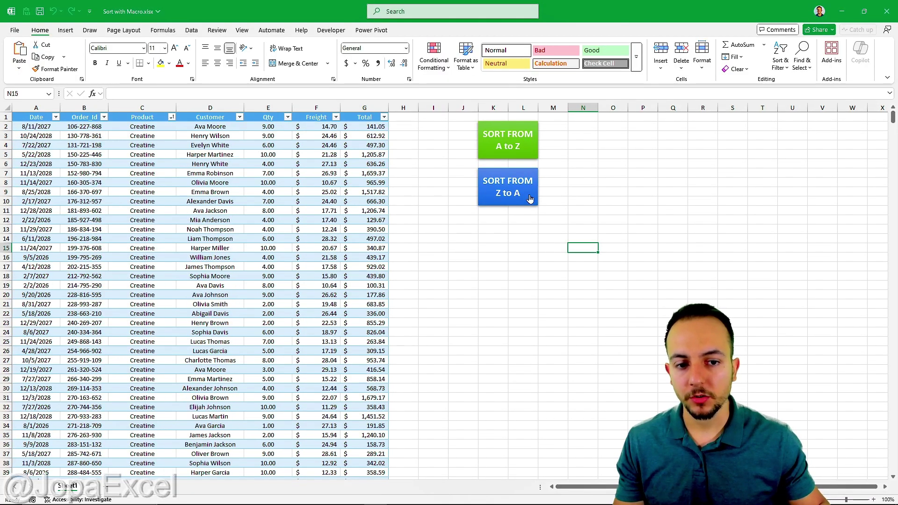
left_click(528, 201)
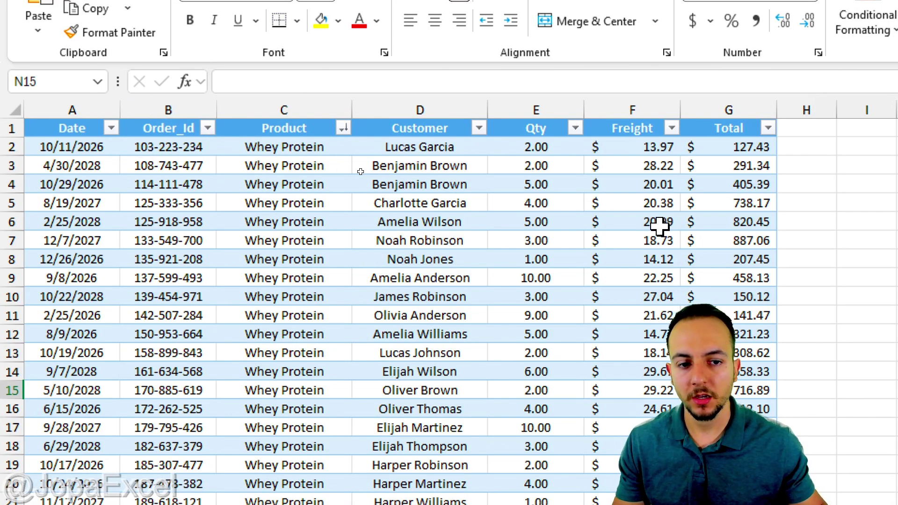
Select the Date, Customer, Qty and Freight columns together to examine which table columns are left over, and clear the selection
left_click_drag(743, 104, 95, 106)
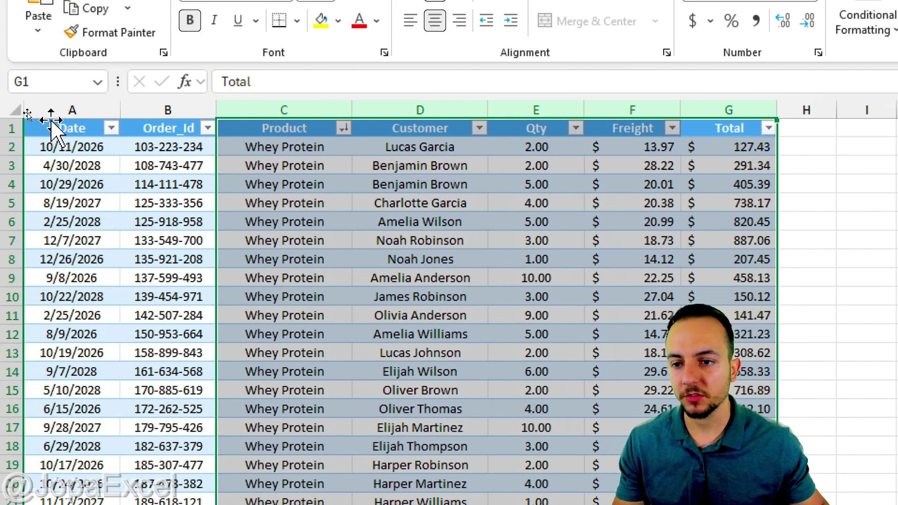
left_click(70, 120)
left_click(70, 126)
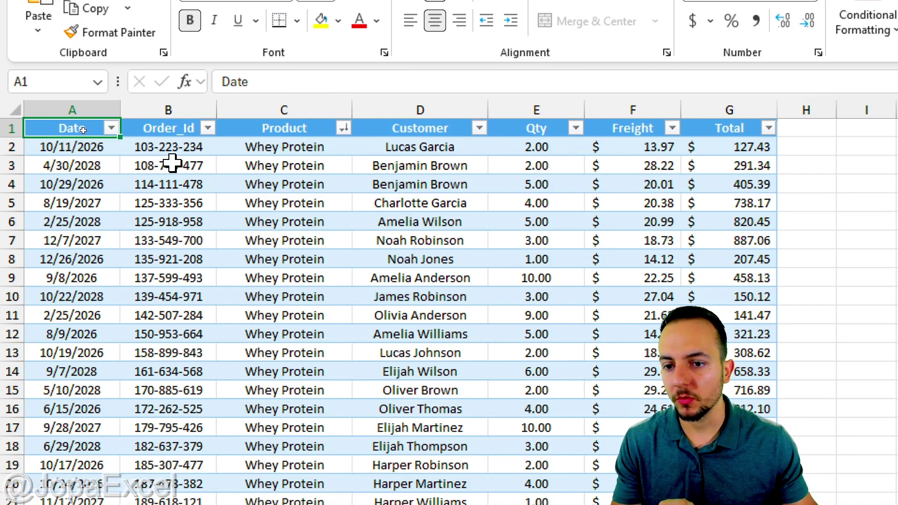
left_click(96, 104)
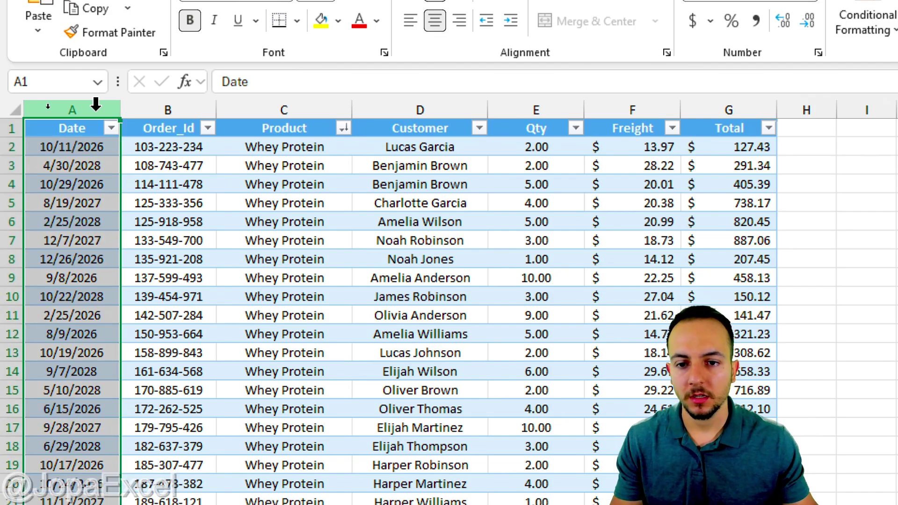
left_click(421, 106, "ctrl")
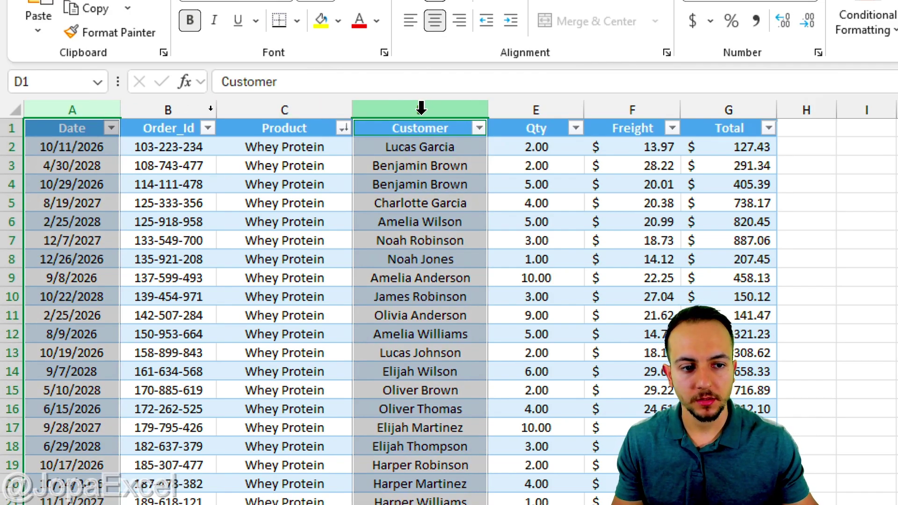
left_click(544, 106, "ctrl")
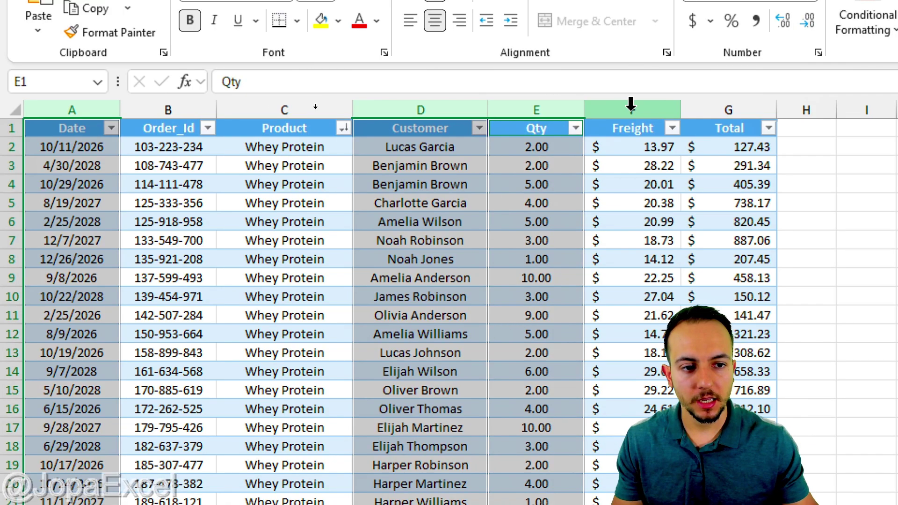
left_click(632, 106, "ctrl")
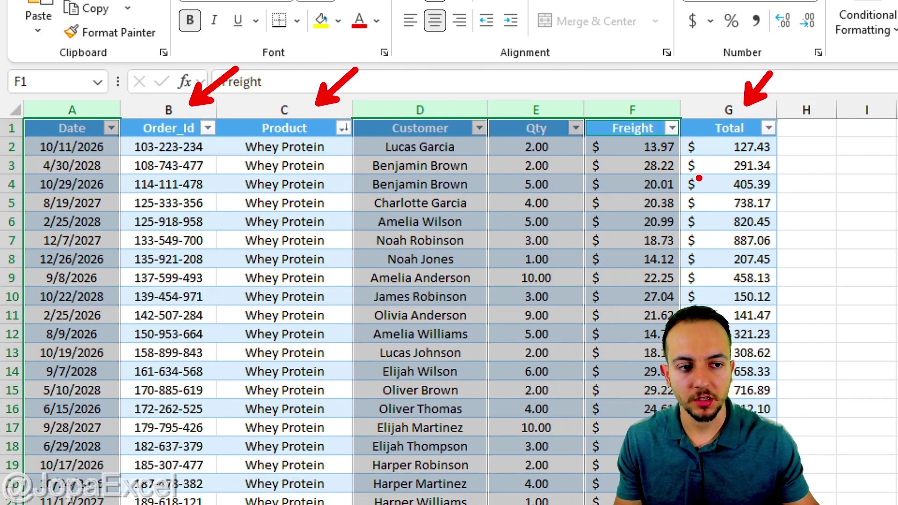
left_click(321, 187)
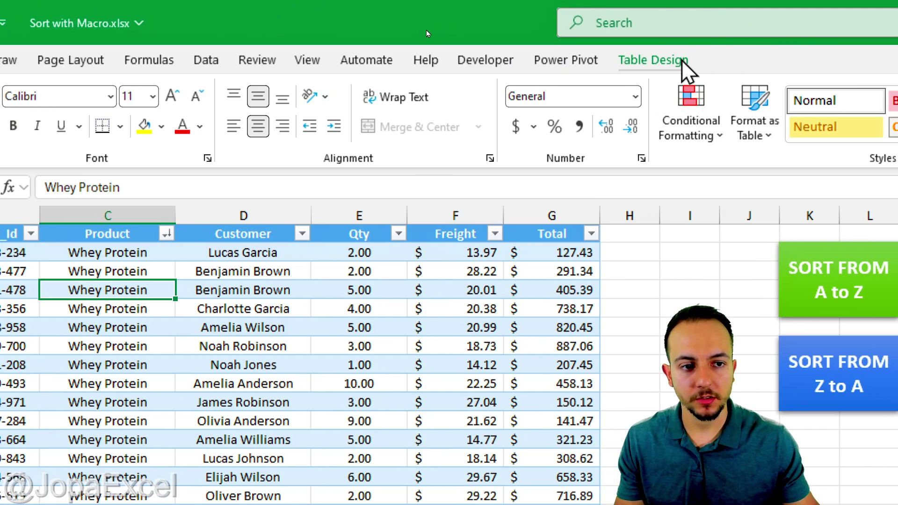
Start recording a macro named Hide_Columns, stored in This Workbook
left_click(662, 6)
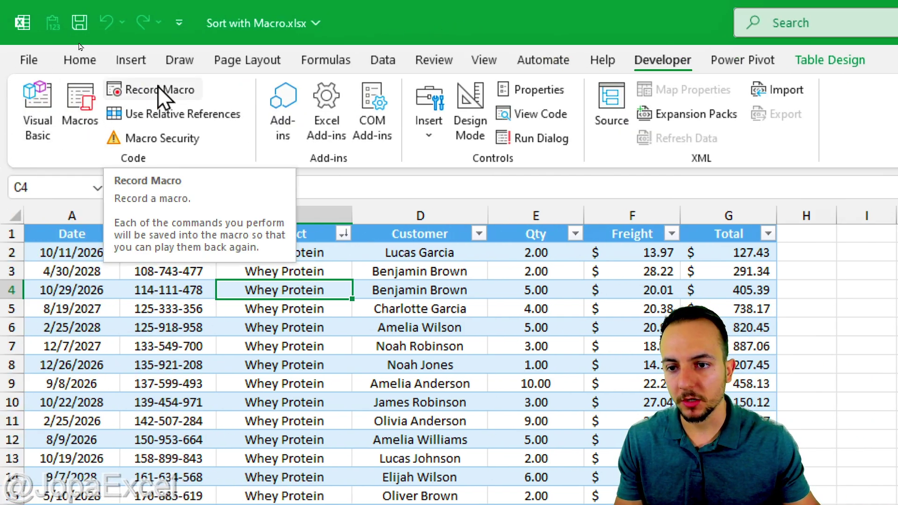
left_click(160, 90)
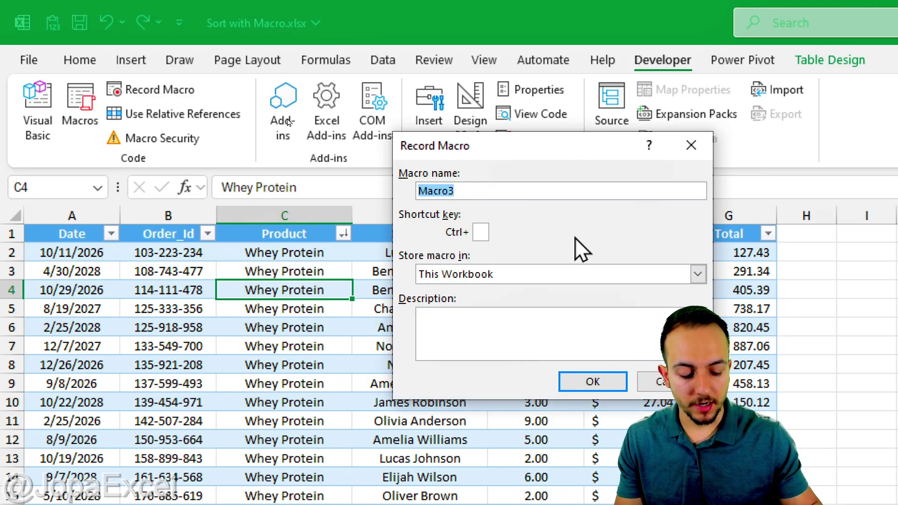
type("Hide_Columns")
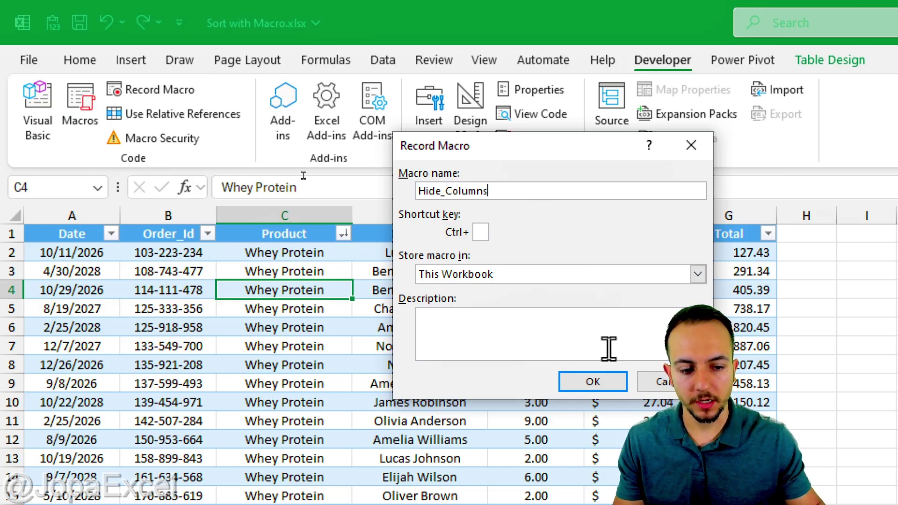
left_click(599, 382)
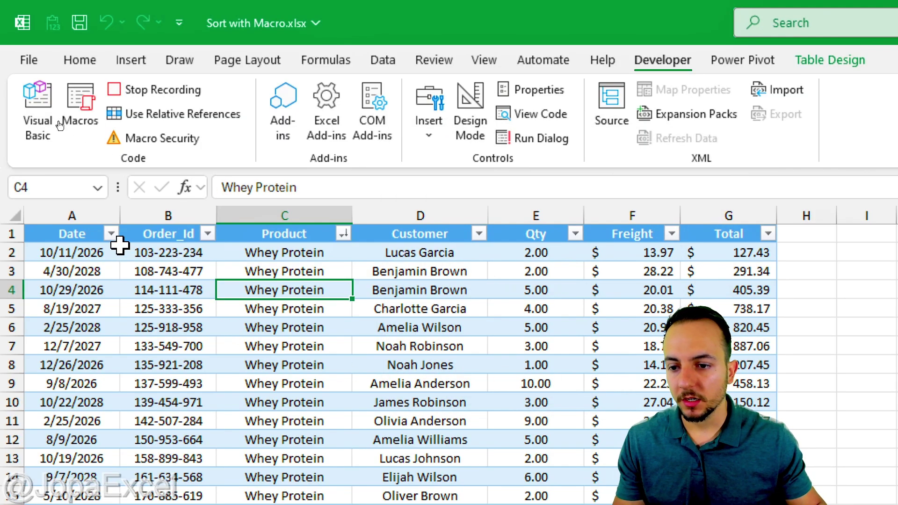
Hide the Date, Customer and Product columns (A, D and C) one after another
left_click(98, 209)
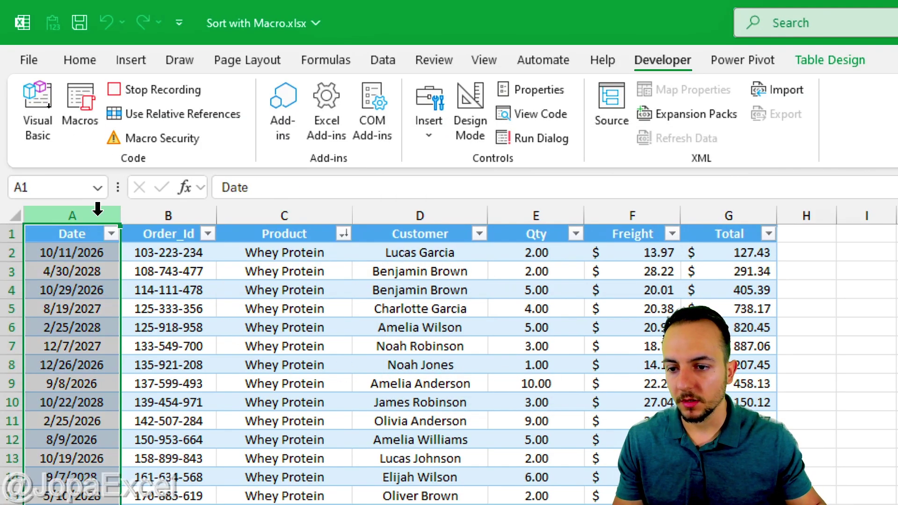
mouse_move(81, 206)
left_mouse_down()
mouse_move(47, 222)
mouse_move(87, 199)
left_mouse_up()
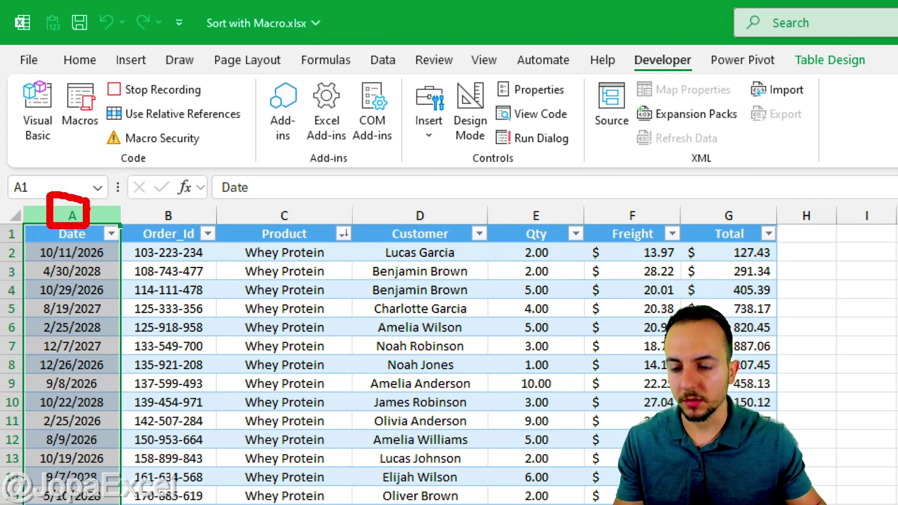
right_click(83, 219)
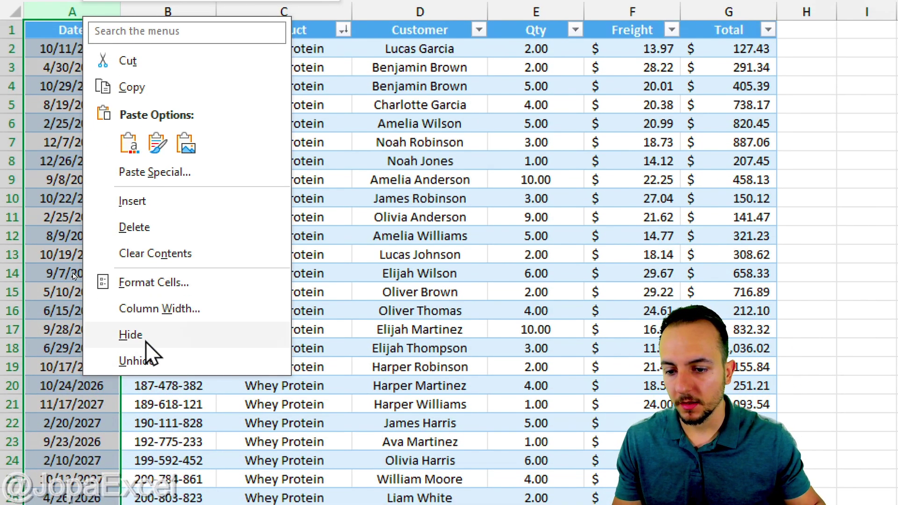
left_click(146, 342)
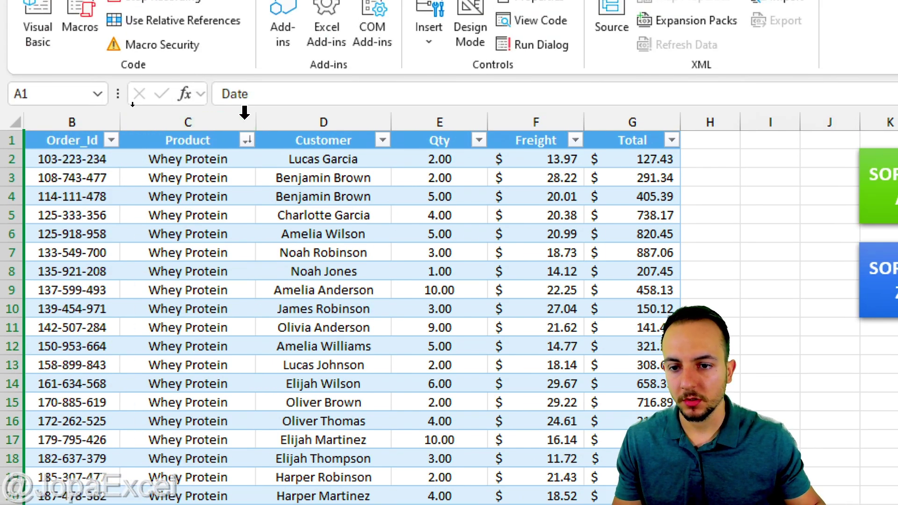
left_click(312, 115)
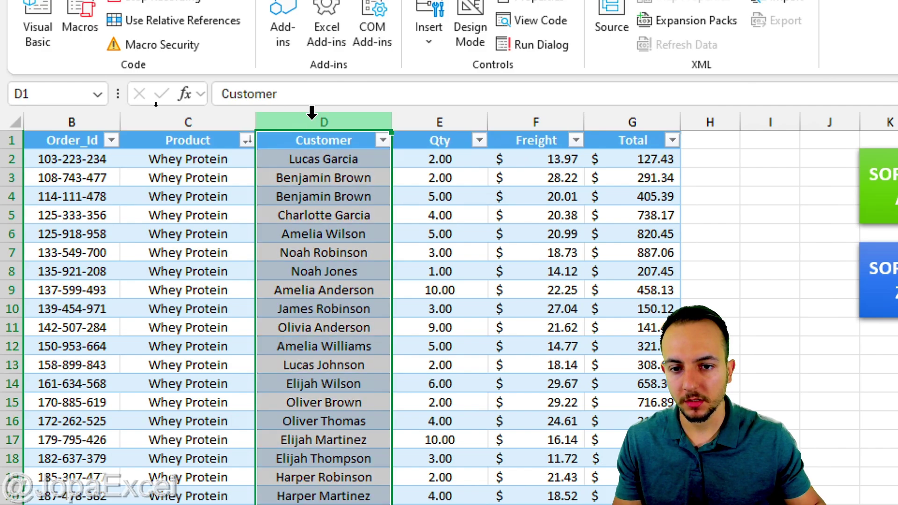
right_click(313, 117)
left_click(367, 437)
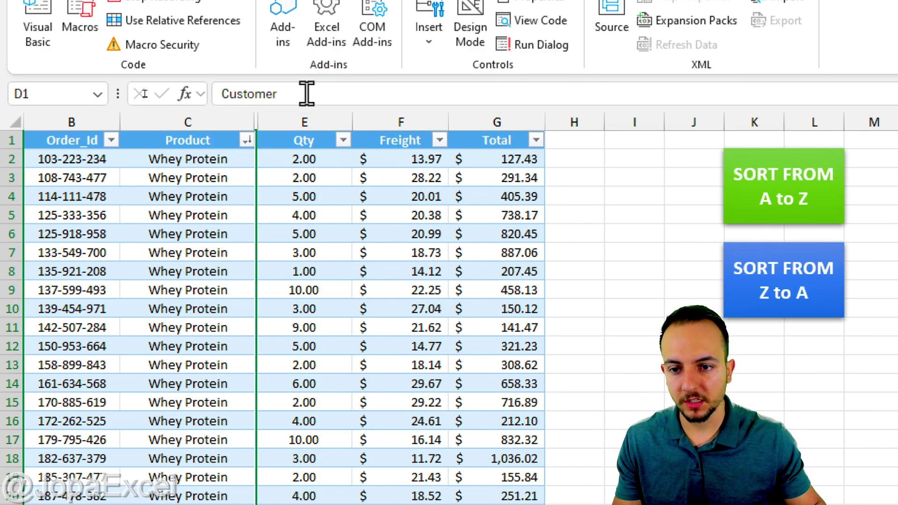
left_click(173, 110)
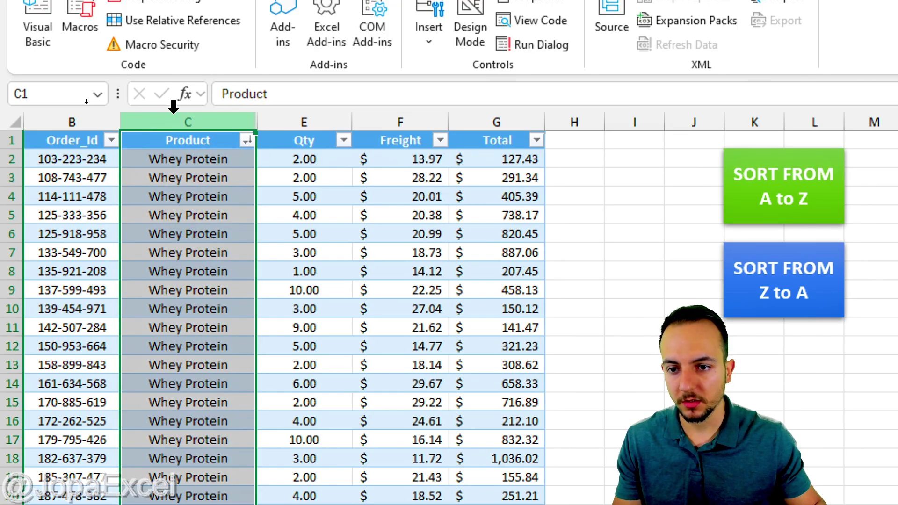
right_click(173, 108)
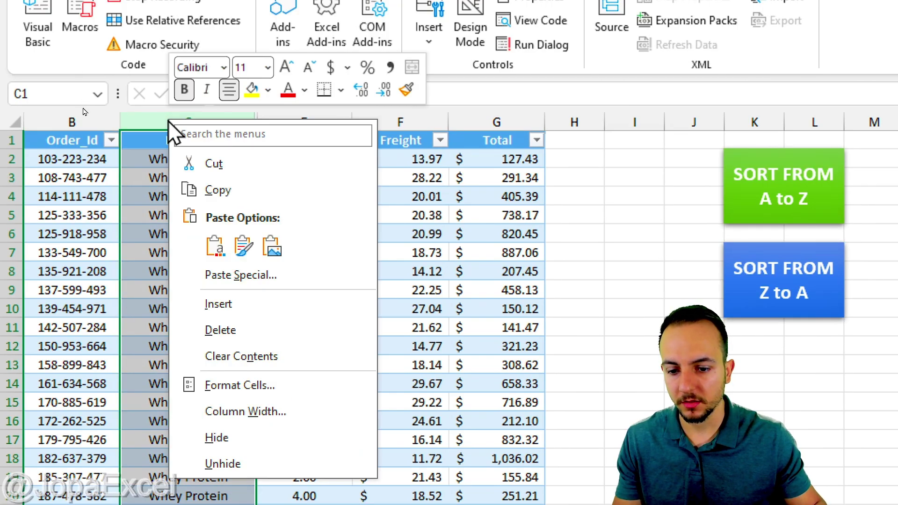
left_click(231, 438)
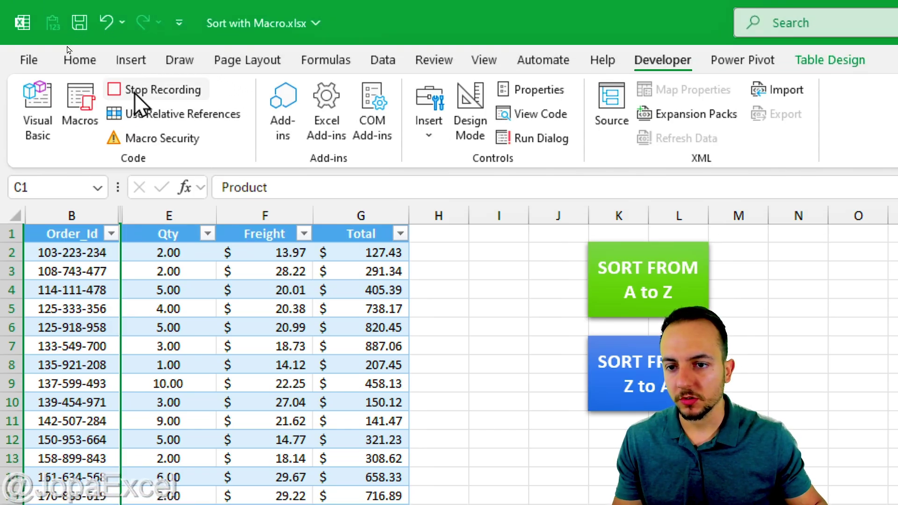
Stop recording the current macro and start recording a new one named Show_Hidden_Columns, stored in This Workbook
left_click(137, 96)
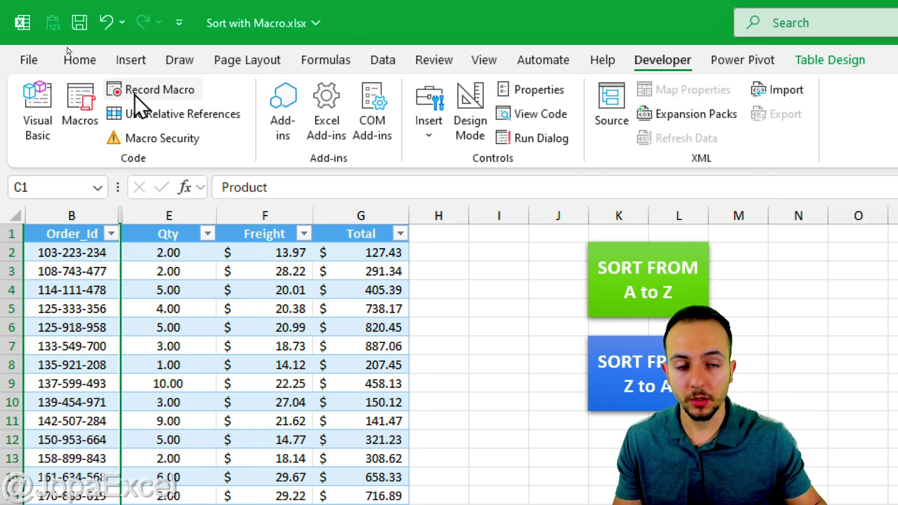
left_click(136, 93)
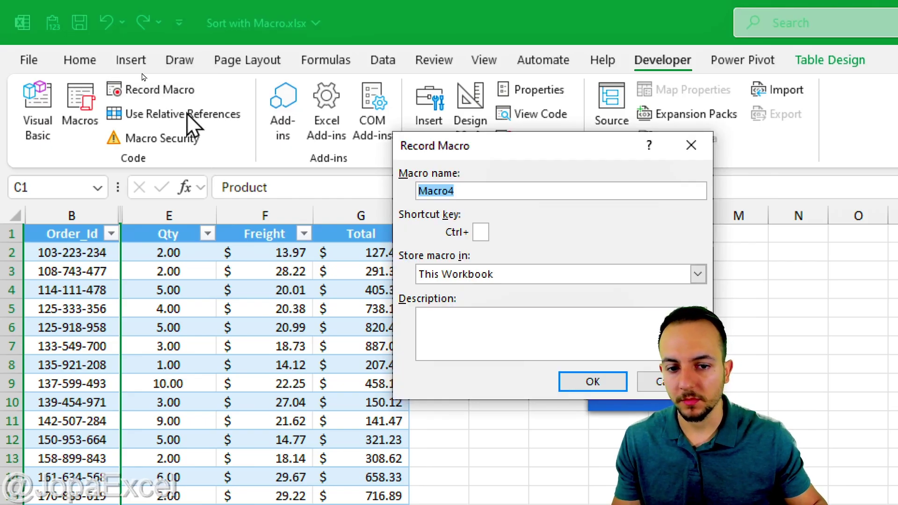
type("Show_Hidden_C")
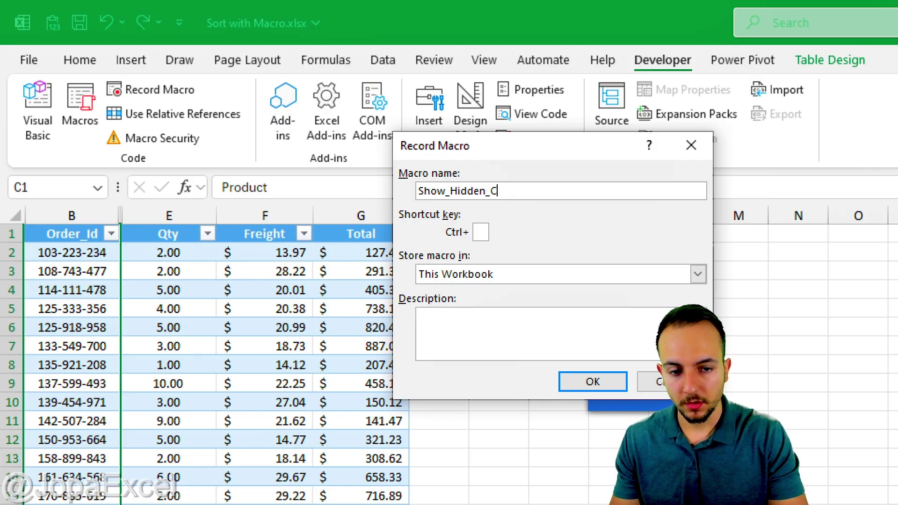
type("olumns")
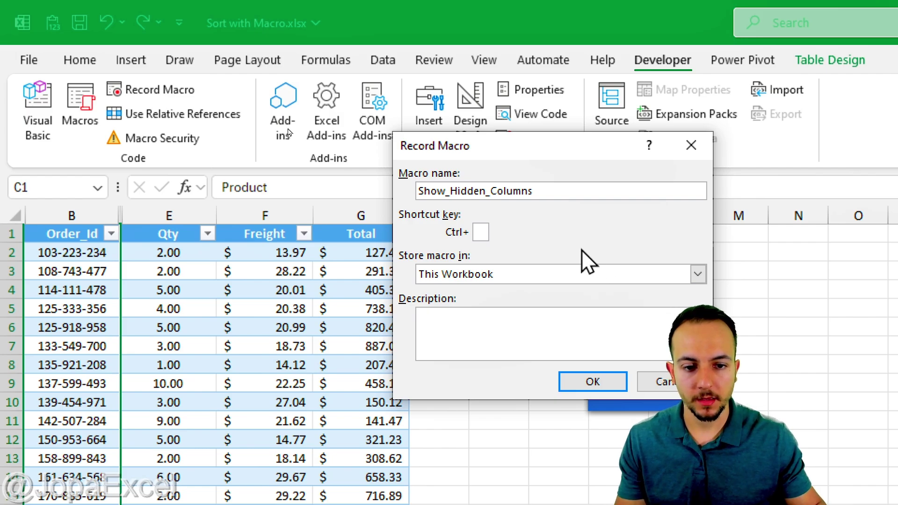
left_click(608, 384)
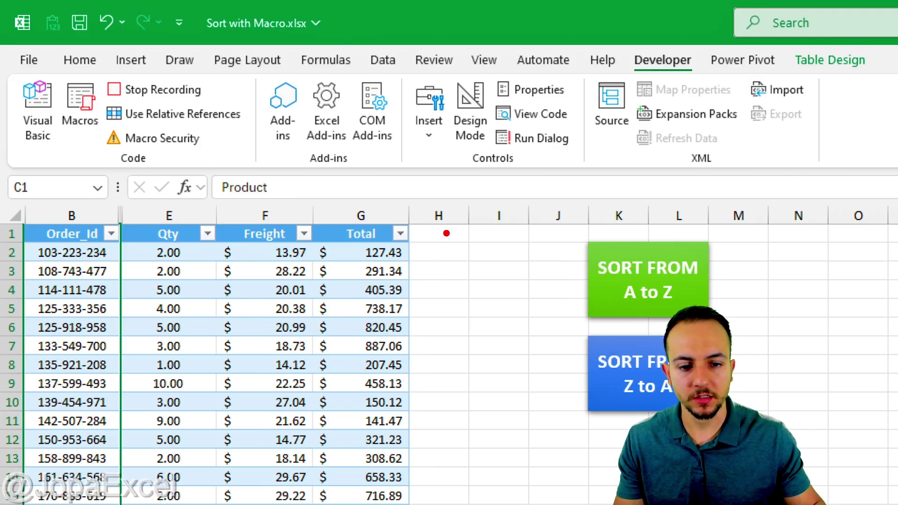
Unhide the hidden columns across the range from A to H, and end the macro recording with cell A1 selected
mouse_move(447, 200)
left_mouse_down()
mouse_move(449, 248)
mouse_move(426, 224)
mouse_move(311, 184)
mouse_move(328, 197)
left_mouse_up()
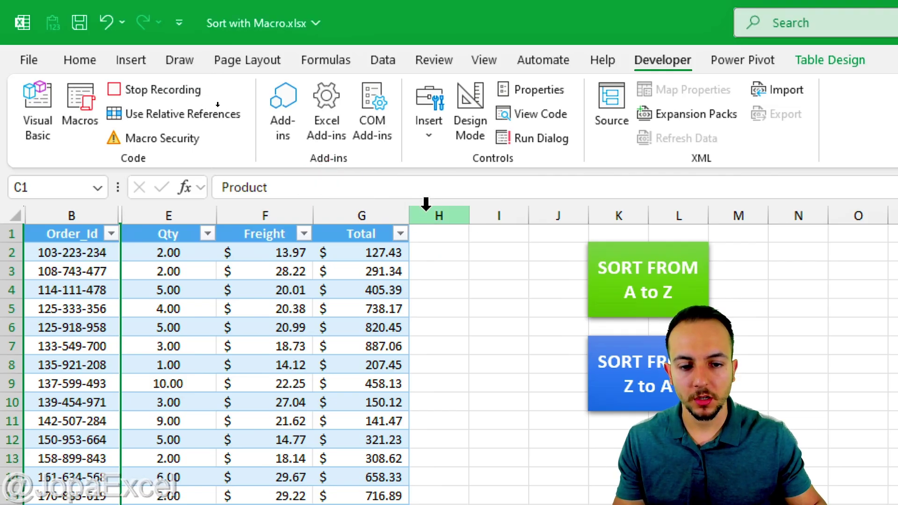
mouse_move(423, 207)
left_mouse_down()
mouse_move(4, 206)
mouse_move(6, 219)
left_mouse_up()
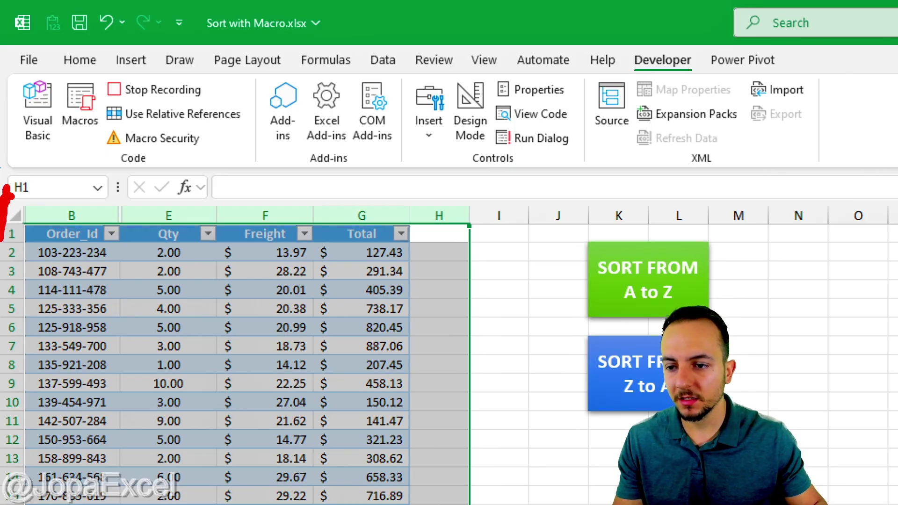
right_click(366, 206)
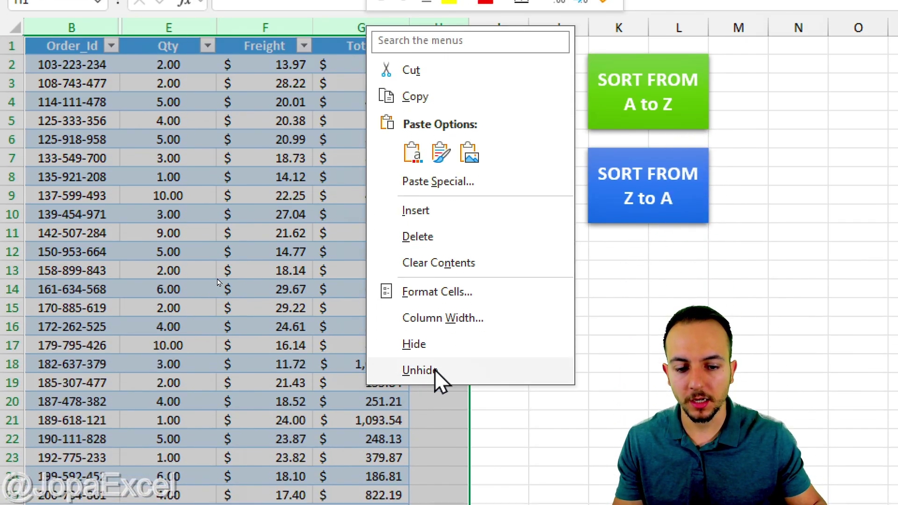
left_click(436, 371)
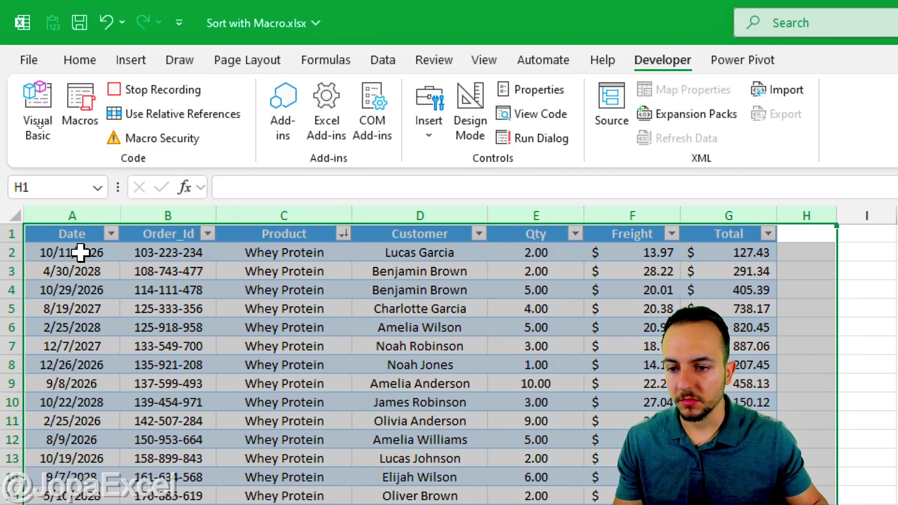
left_click(77, 237)
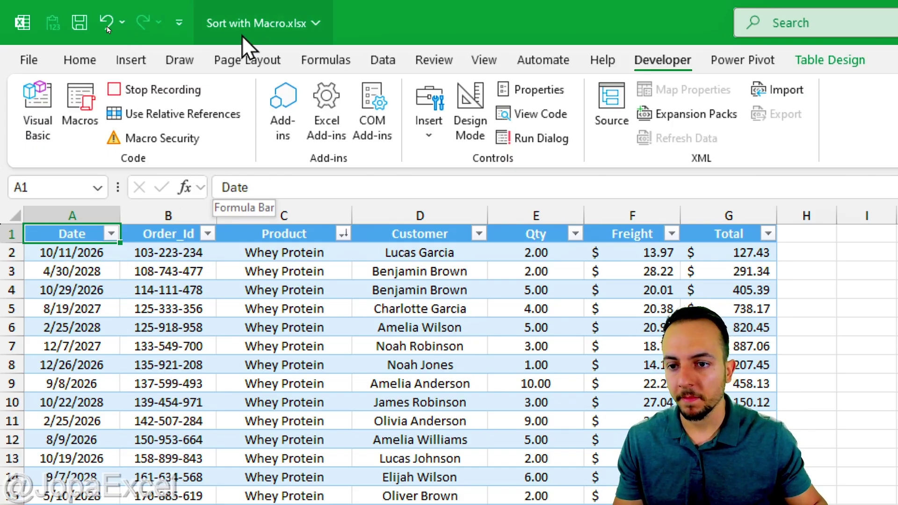
left_click(181, 86)
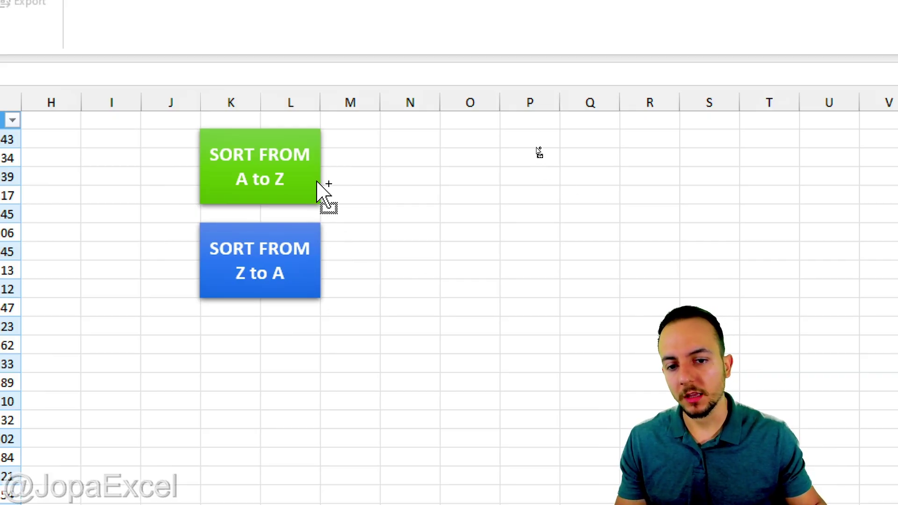
Duplicate the green sort button twice, placing the copies one below the other over columns N and O, level with the existing buttons
left_click(318, 183, "ctrl")
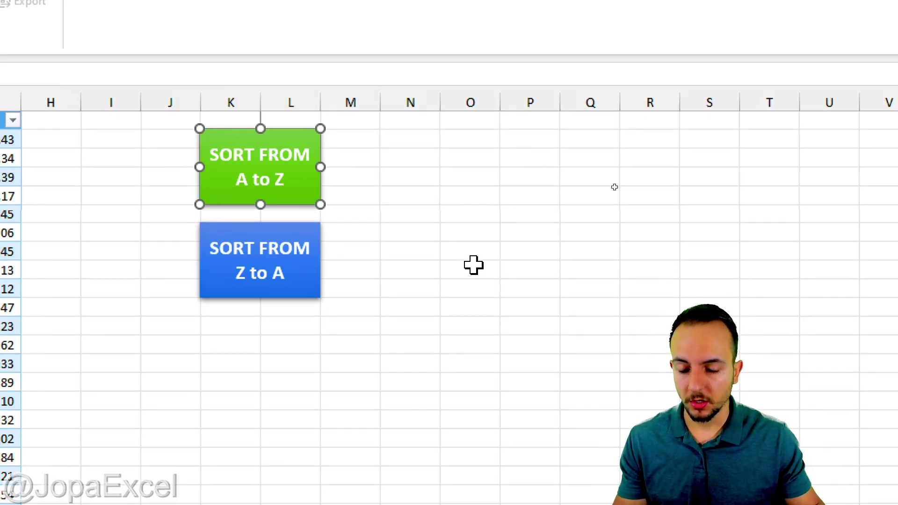
key("ctrl+d")
left_click_drag(313, 220, 466, 294)
key("ctrl+d")
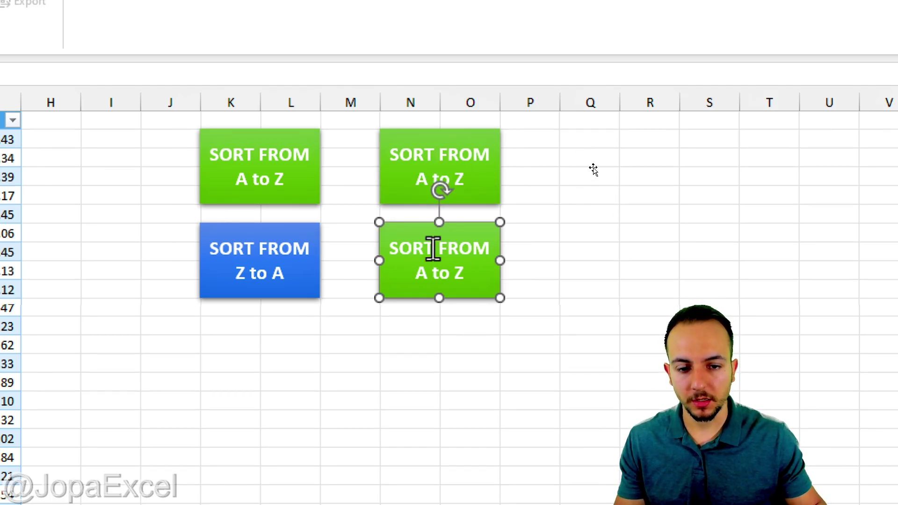
Replace the upper green copy's text with HIDE COLUMNS, split over two lines
left_click(405, 183, "ctrl")
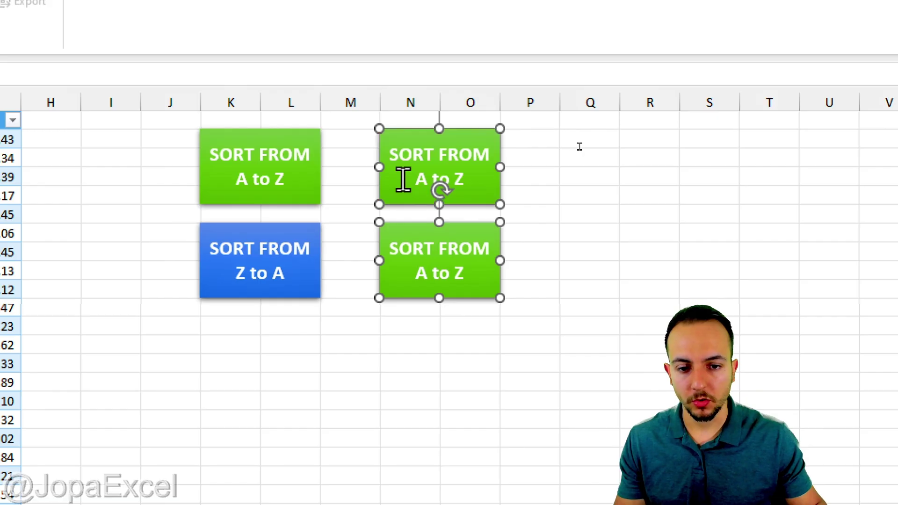
left_click(411, 238, "ctrl")
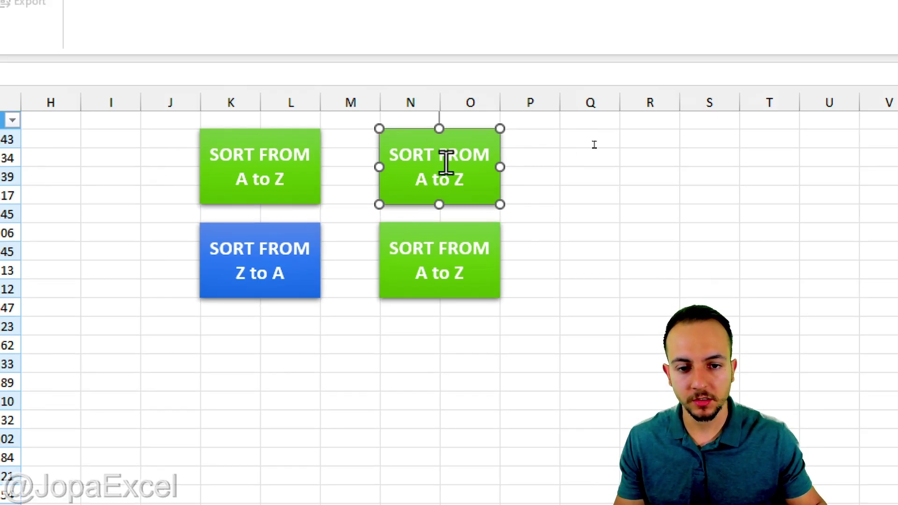
left_click(432, 176)
key("ctrl+a")
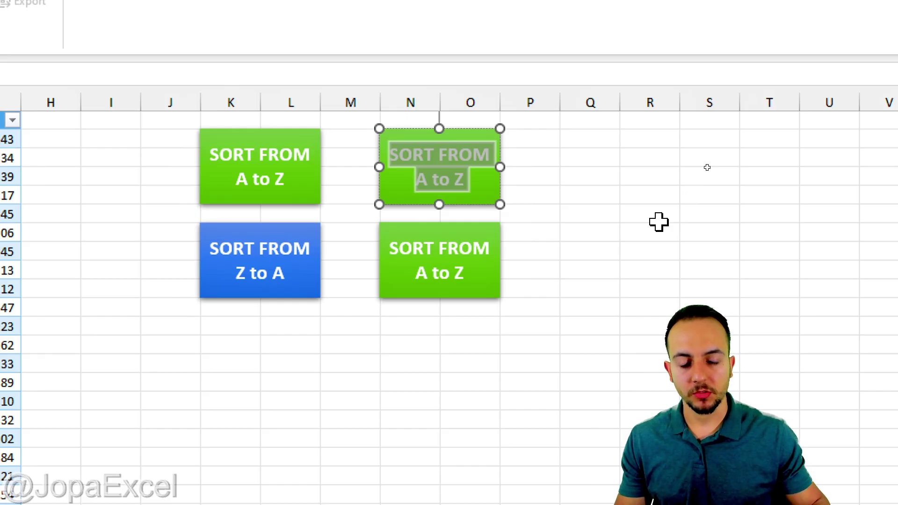
type("HIDE")
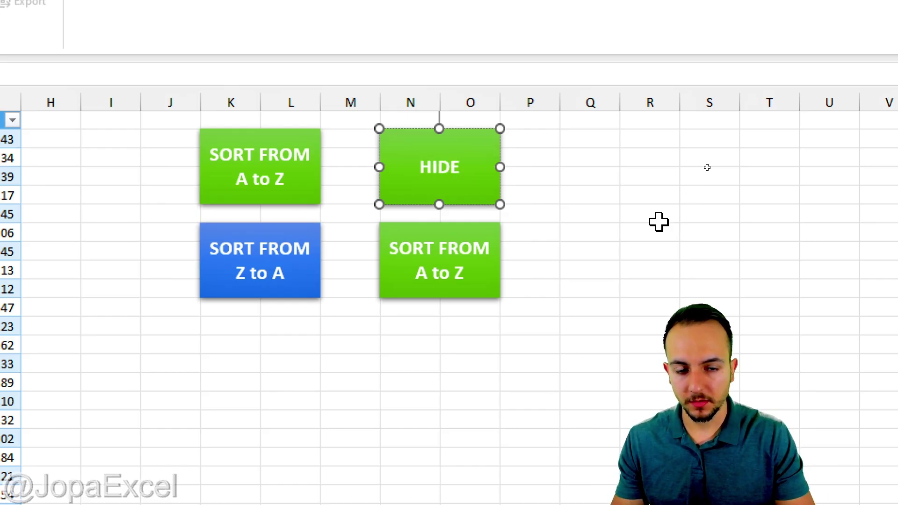
key("Return")
type("COLUMNS")
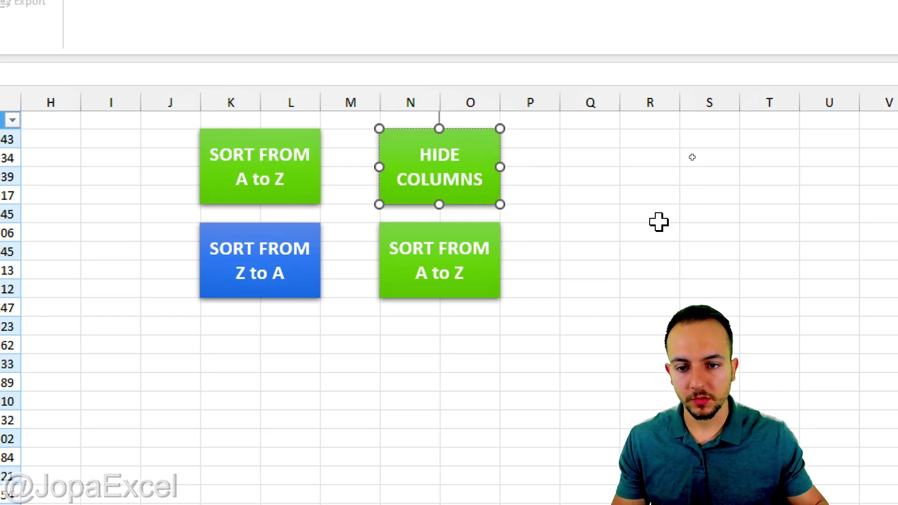
Replace the lower green copy's text with SHOW HIDDEN C., with a line break after SHOW
left_click(423, 245)
key("ctrl+a")
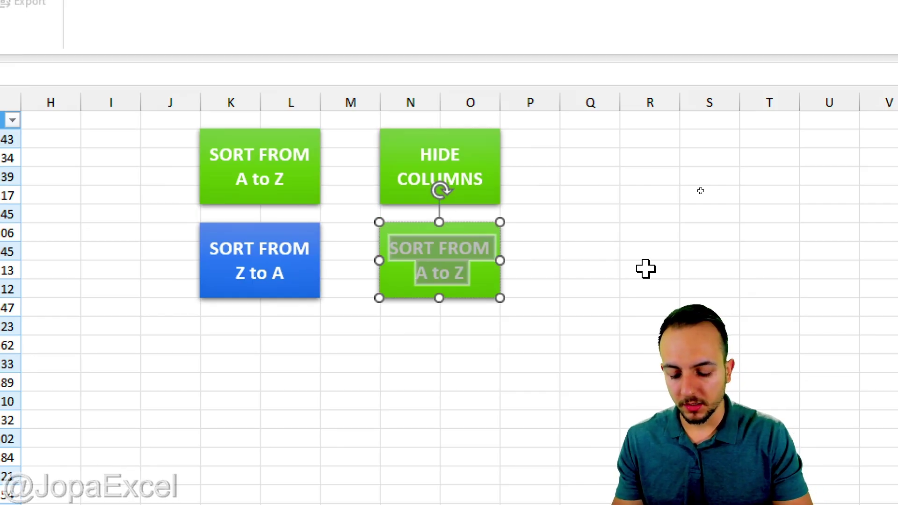
type("SHOW")
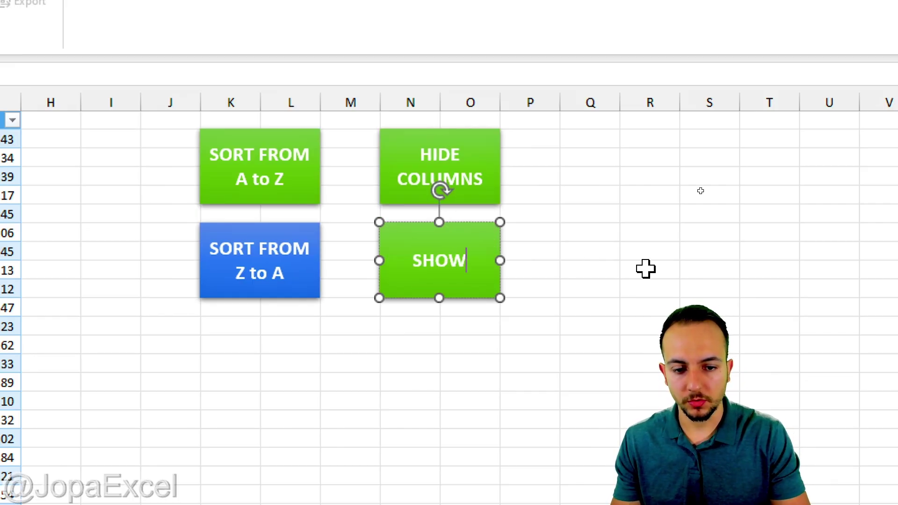
key("Return")
type("C")
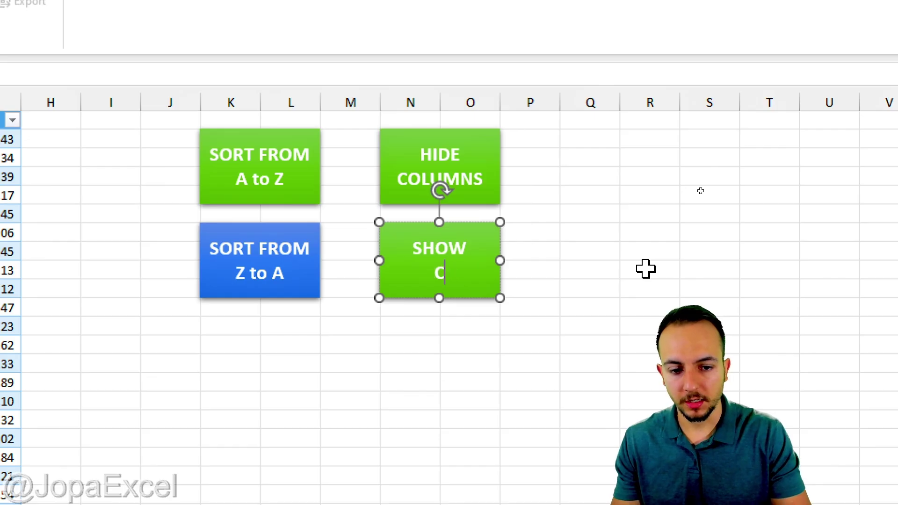
type("OLHIDD")
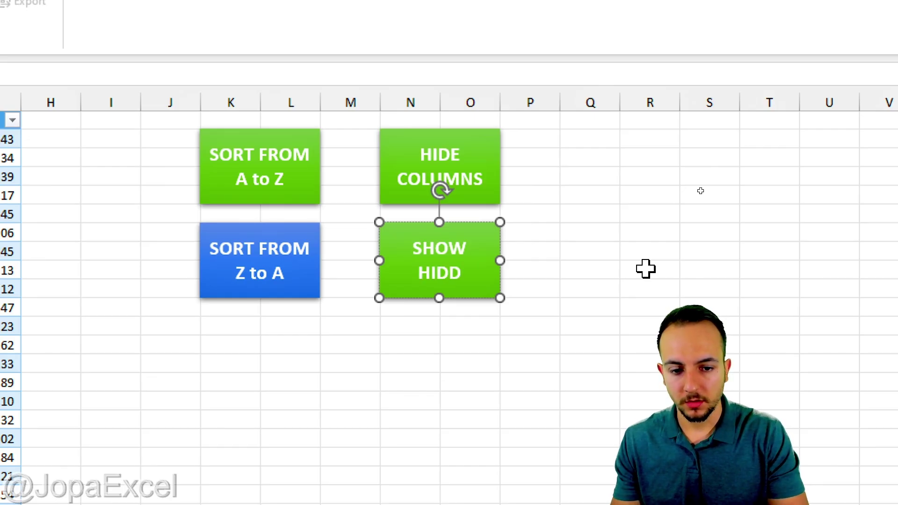
type("EN CO")
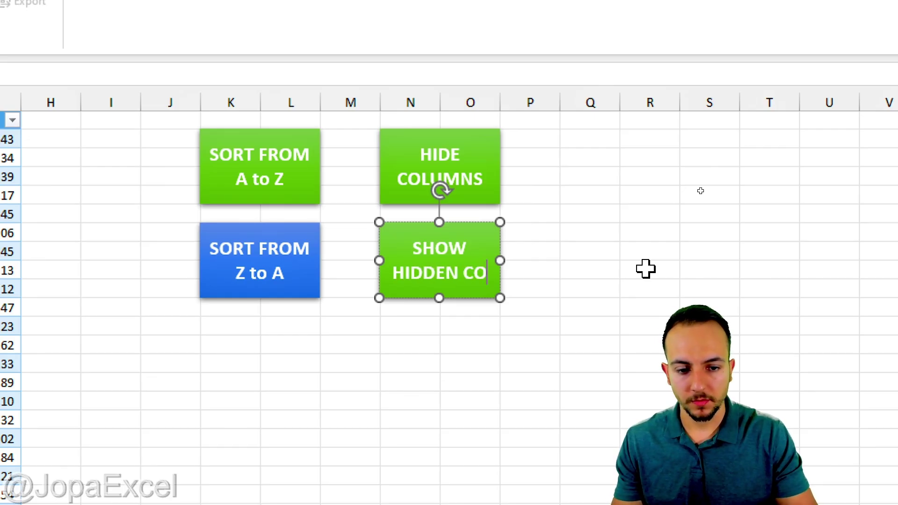
type("L")
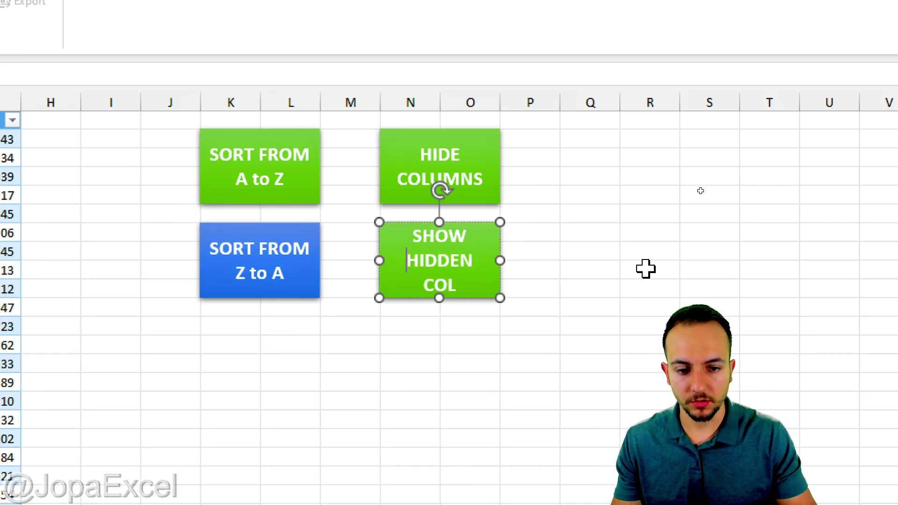
key("BackSpace")
key("BackSpace")
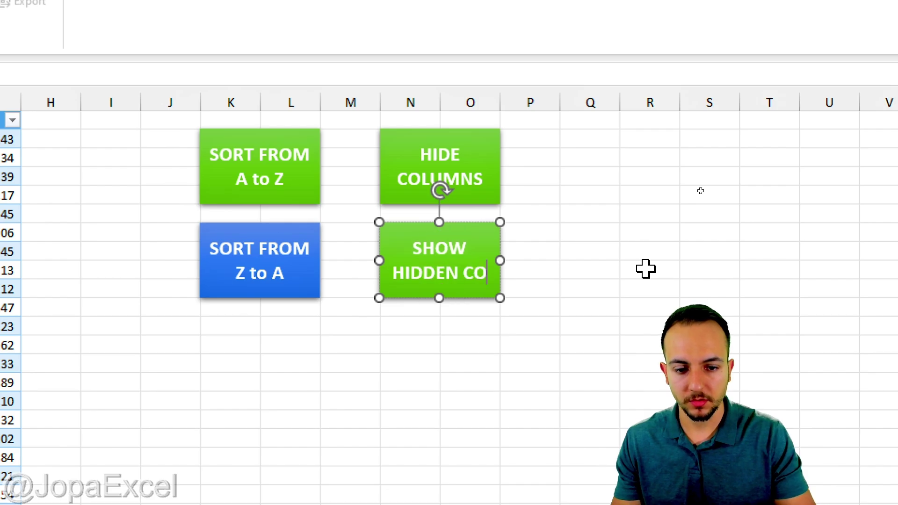
type(".")
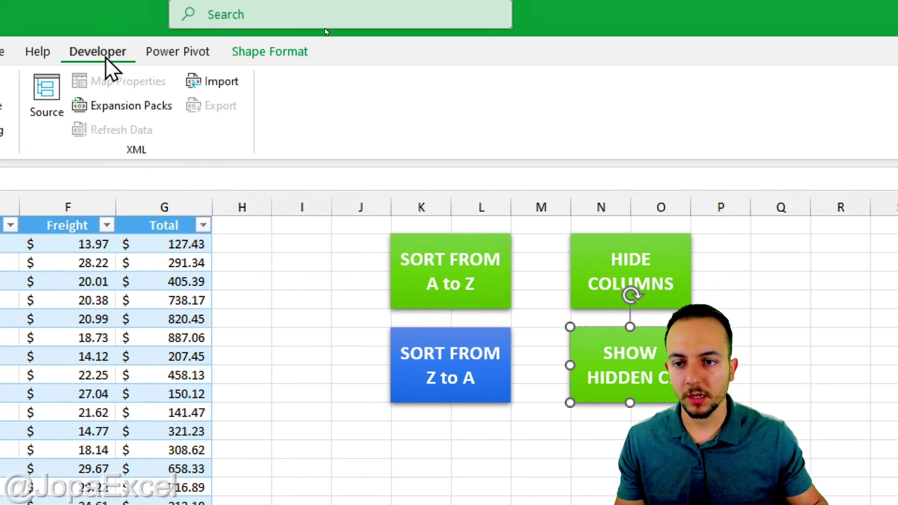
Apply the Intense Effect - Orange, Accent 2 shape style to the SHOW HIDDEN C. button
left_click(262, 54)
left_click(98, 112)
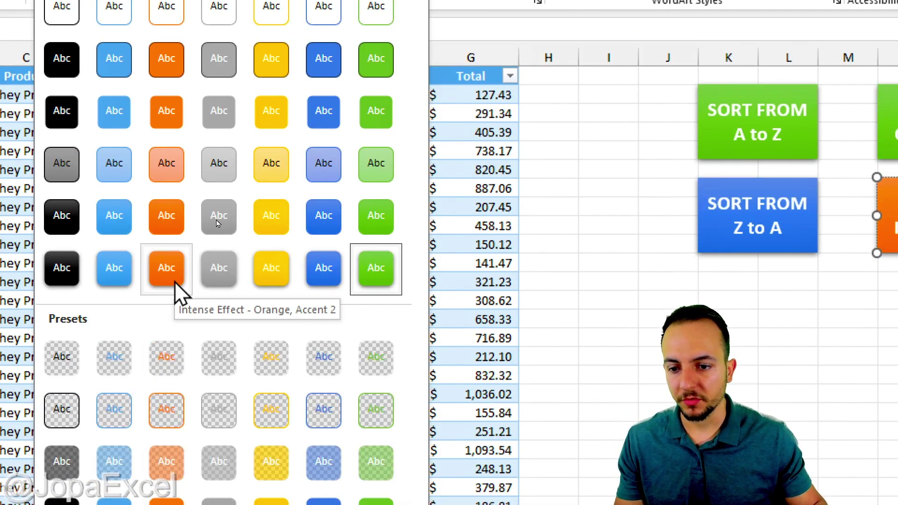
left_click(167, 267)
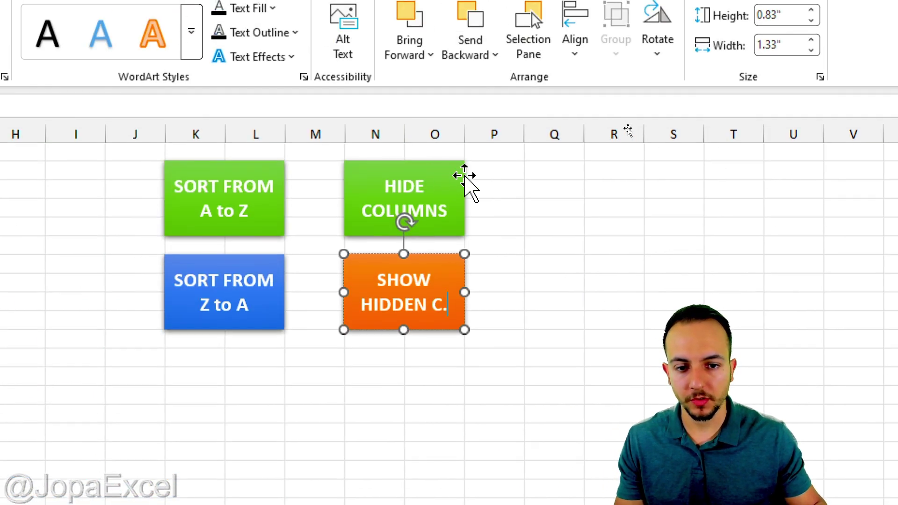
Apply the gray intense-effect theme style to the HIDE COLUMNS button and deselect it
left_click(570, 190)
left_click(464, 178)
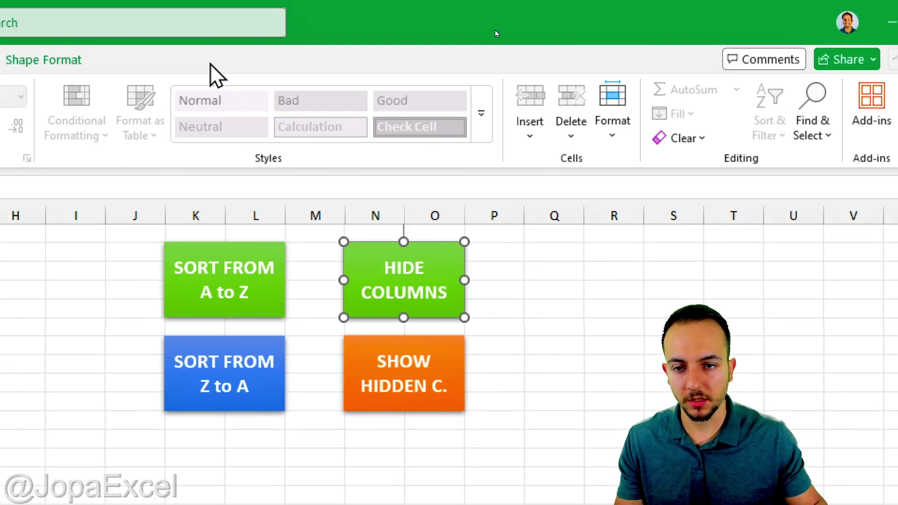
left_click(54, 62)
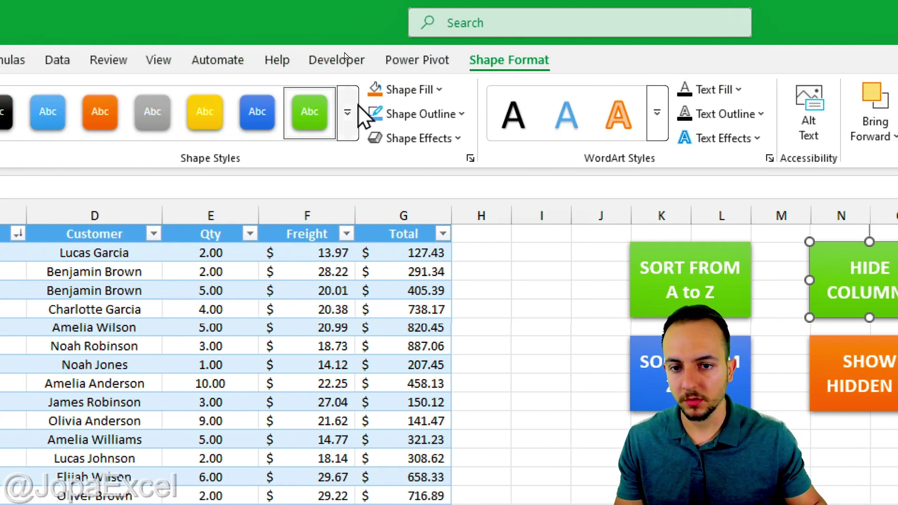
left_click(348, 112)
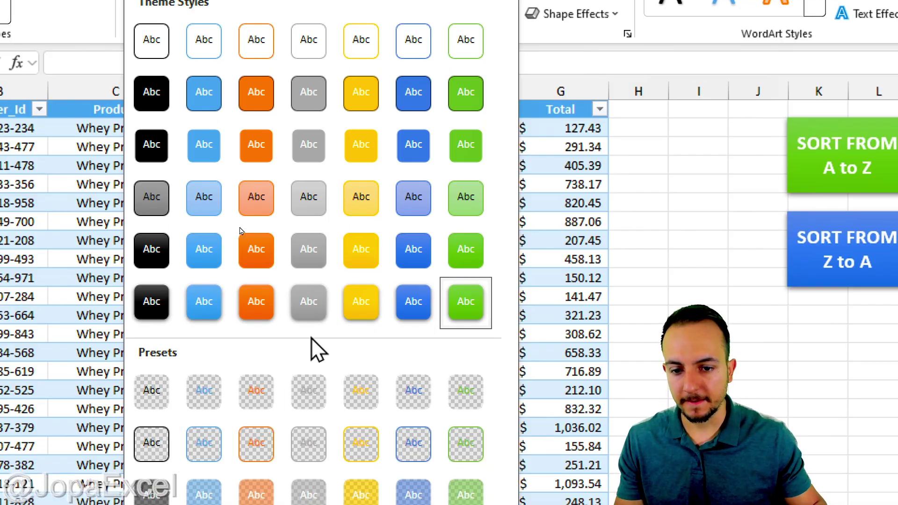
left_click(309, 301)
left_click(522, 208)
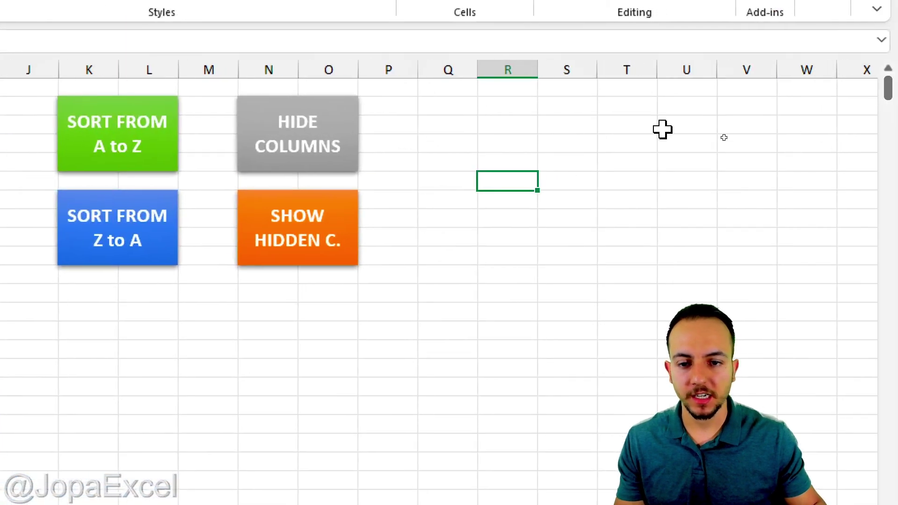
Assign the Hide_Columns macro to the gray HIDE COLUMNS button
right_click(351, 134)
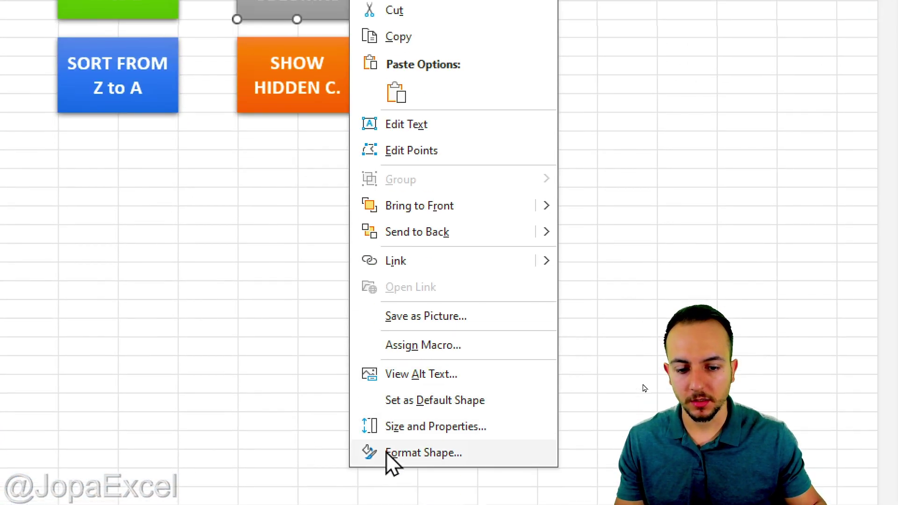
left_click(446, 265)
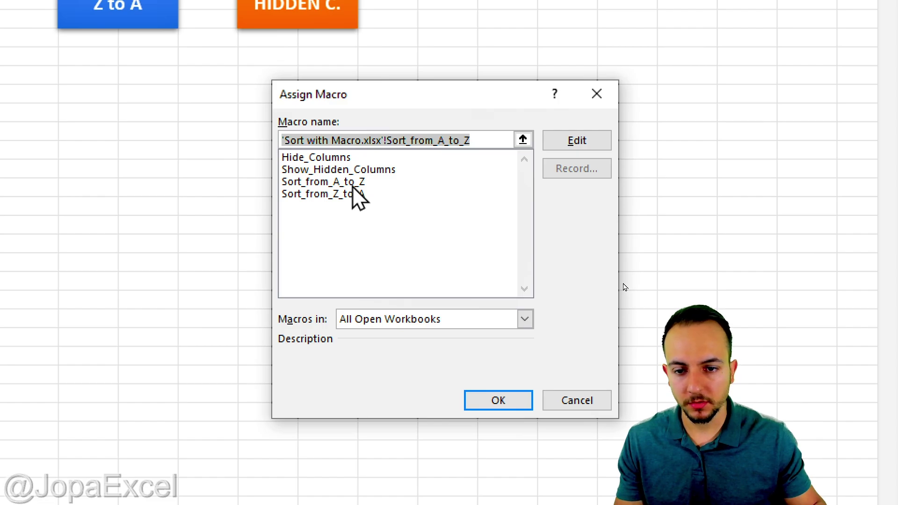
left_click(316, 157)
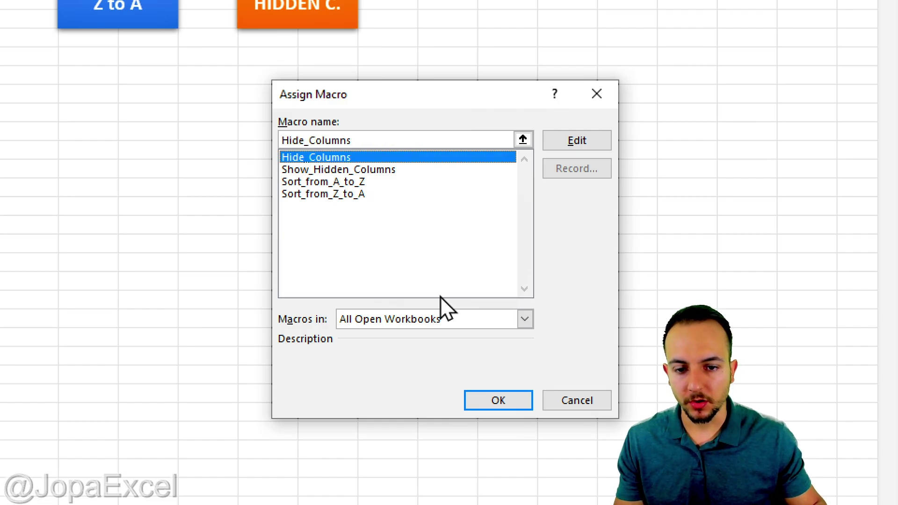
left_click(506, 405)
Assign the Show_Hidden_Columns macro to the orange SHOW HIDDEN C. button and deselect it
right_click(341, 166)
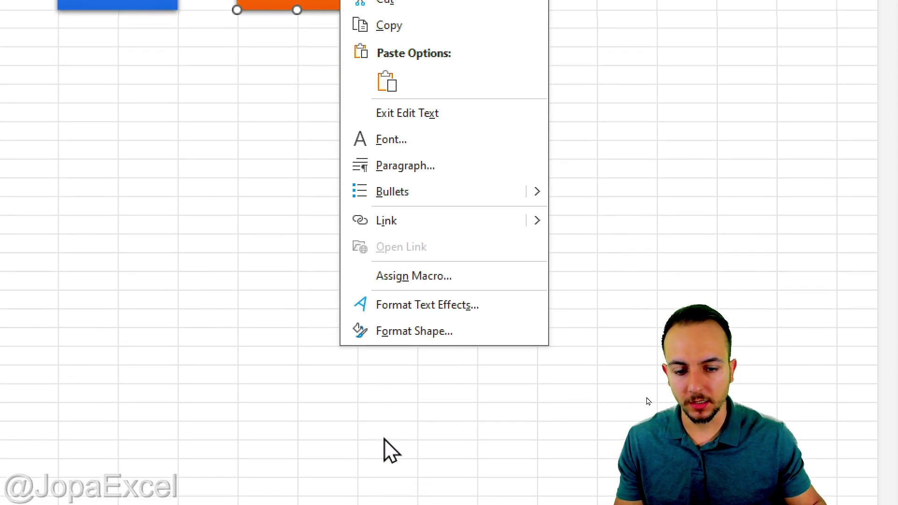
left_click(428, 485)
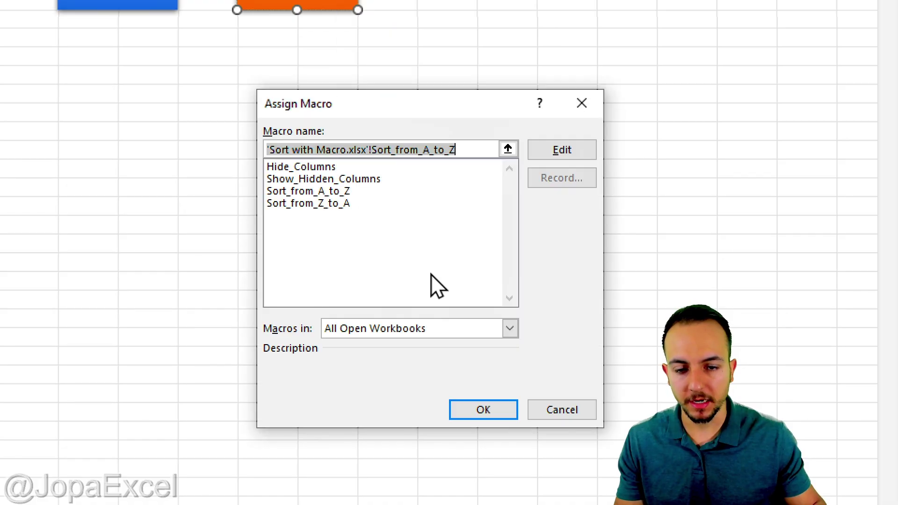
left_click(309, 179)
left_click(481, 417)
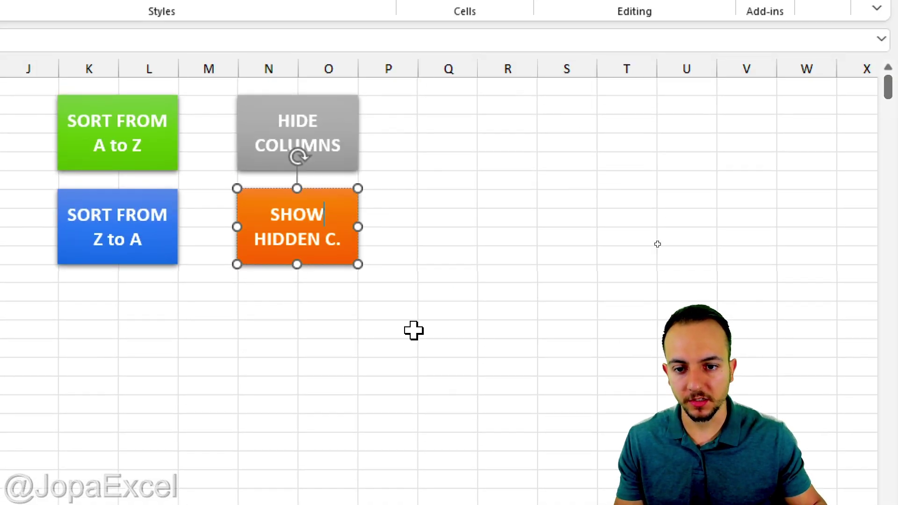
left_click(414, 98)
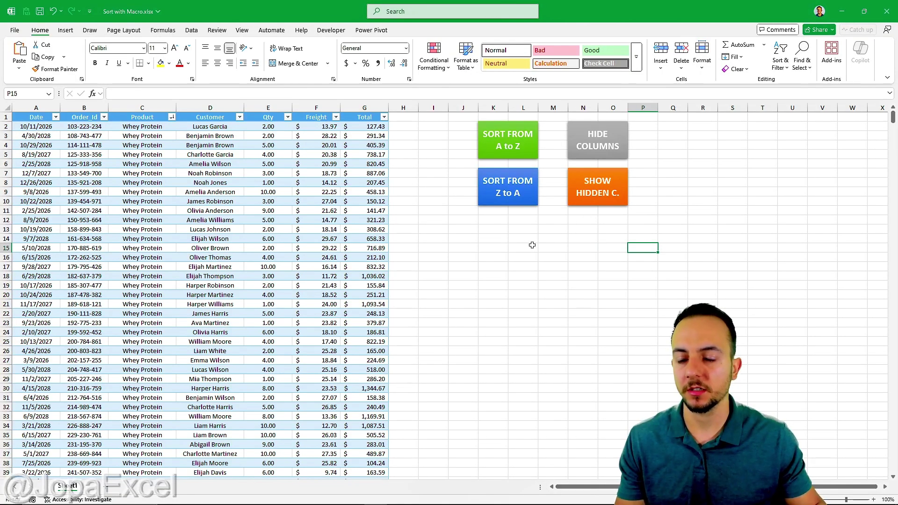
Test the two sort buttons by alternating the table's Product order between A to Z and Z to A, ending with Z to A
left_click(531, 149)
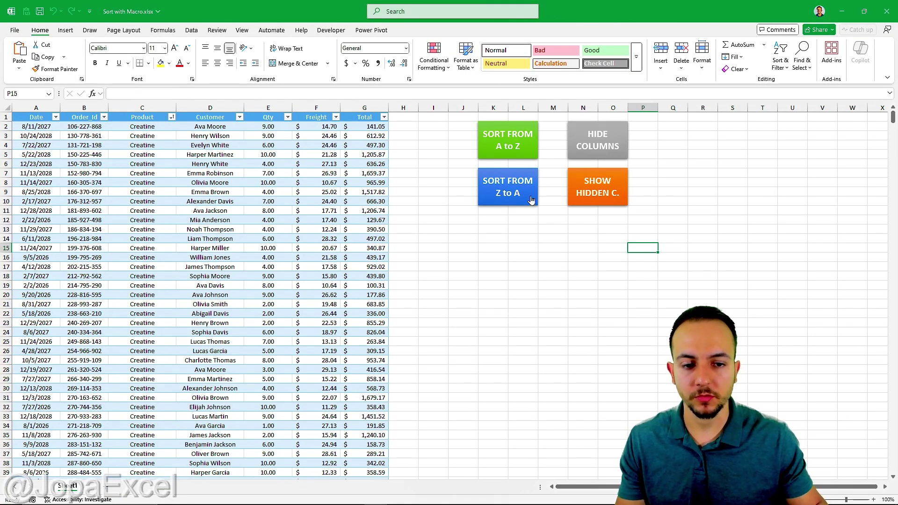
left_click(532, 200)
left_click(530, 150)
left_click(510, 195)
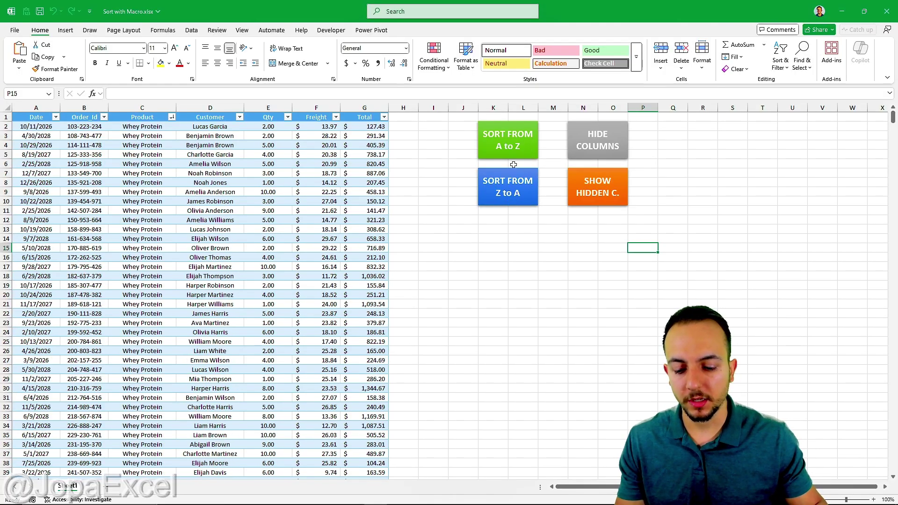
left_click(518, 135)
left_click(521, 192)
left_click(518, 141)
left_click(517, 192)
left_click(514, 146)
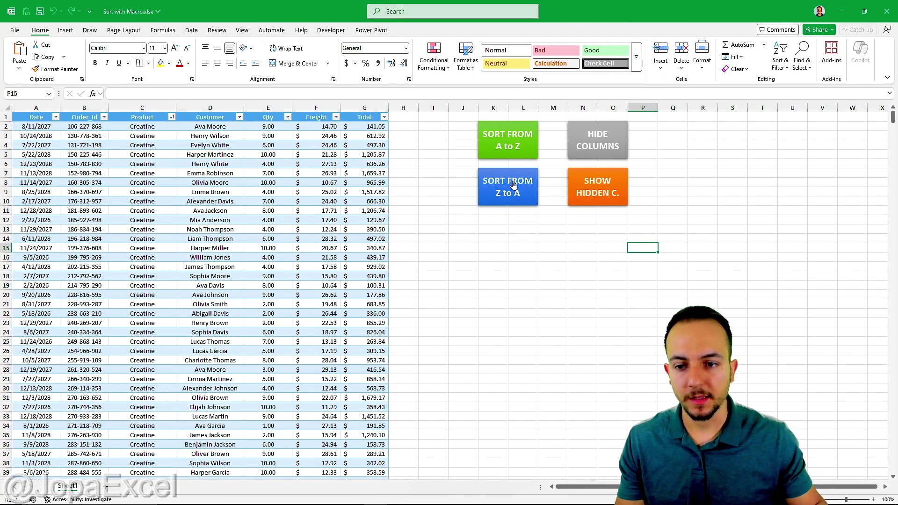
left_click(514, 184)
left_click(513, 141)
left_click(512, 192)
left_click(514, 140)
left_click(514, 142)
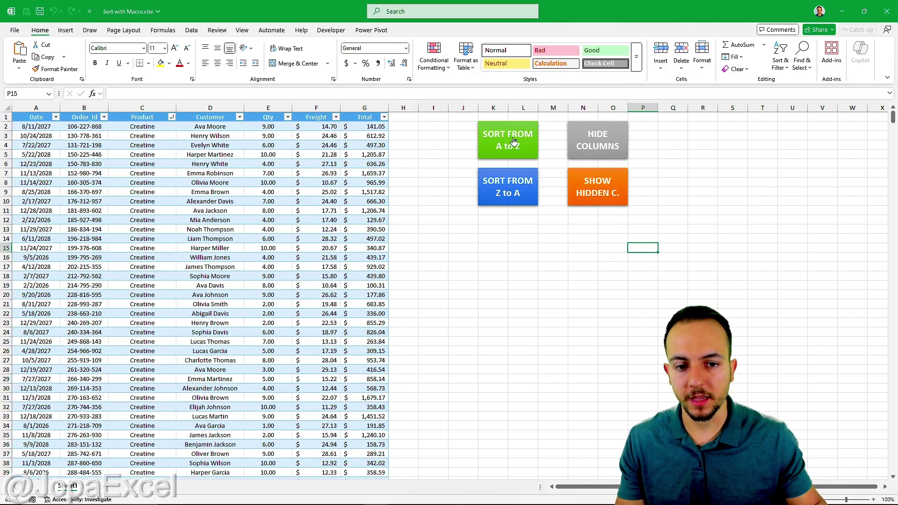
left_click(510, 198)
left_click(513, 140)
left_click(509, 192)
left_click(514, 143)
left_click(518, 191)
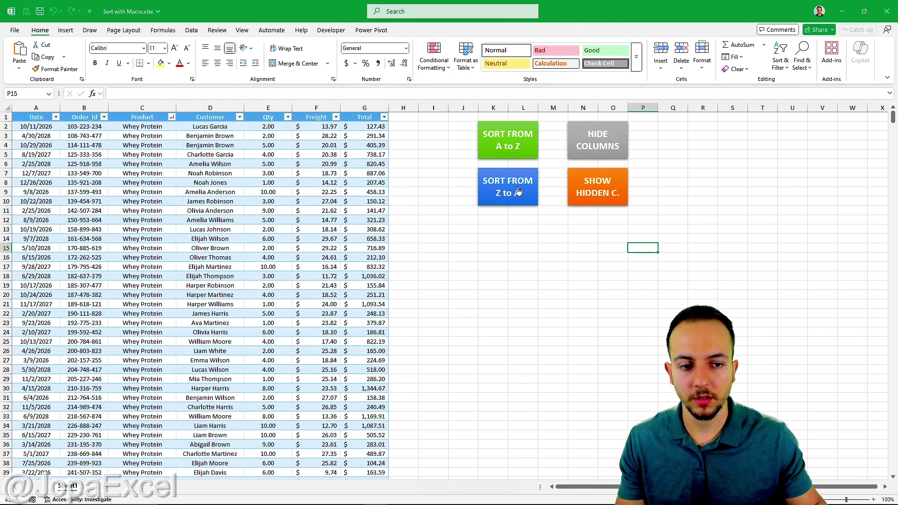
Test the HIDE COLUMNS button, then bring the columns back with the SHOW HIDDEN C. button
left_click(594, 154)
left_click(437, 193)
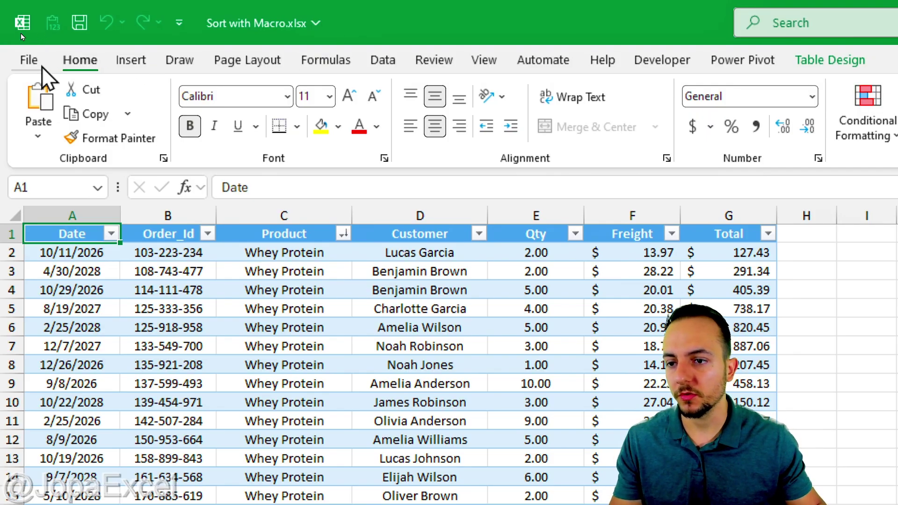
Start saving a copy of the workbook on this PC with the file type Excel Macro-Enabled Workbook (*.xlsm)
left_click(29, 61)
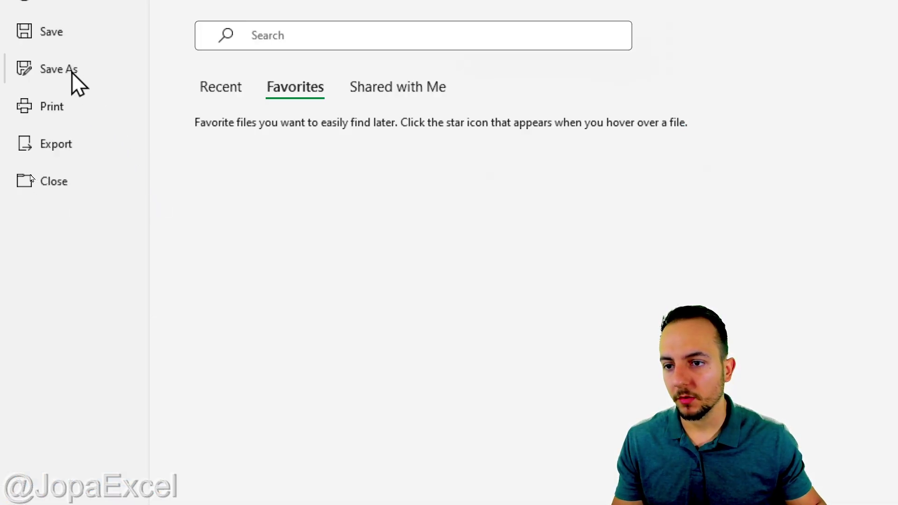
left_click(96, 72)
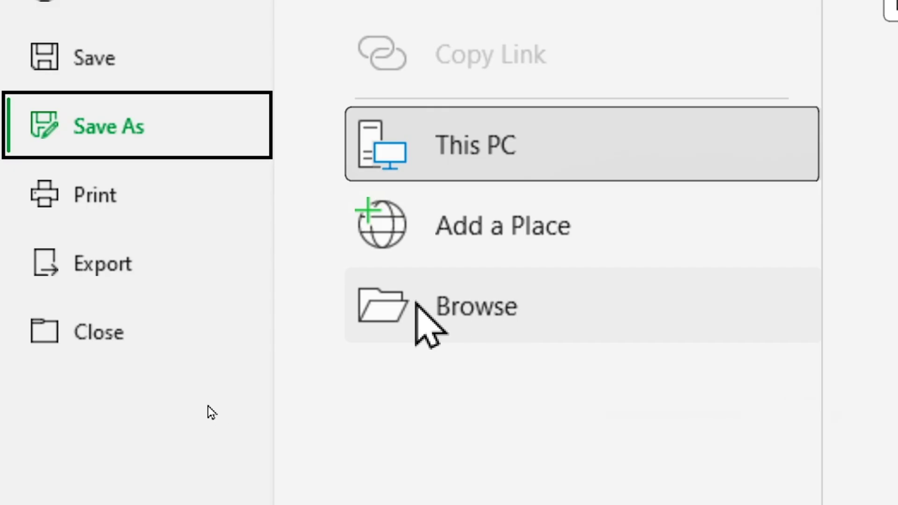
left_click(482, 315)
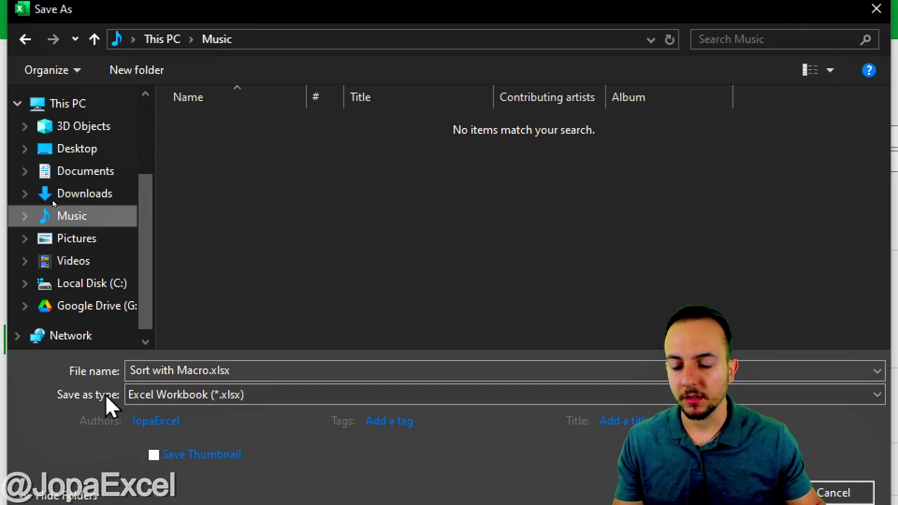
left_click(169, 410)
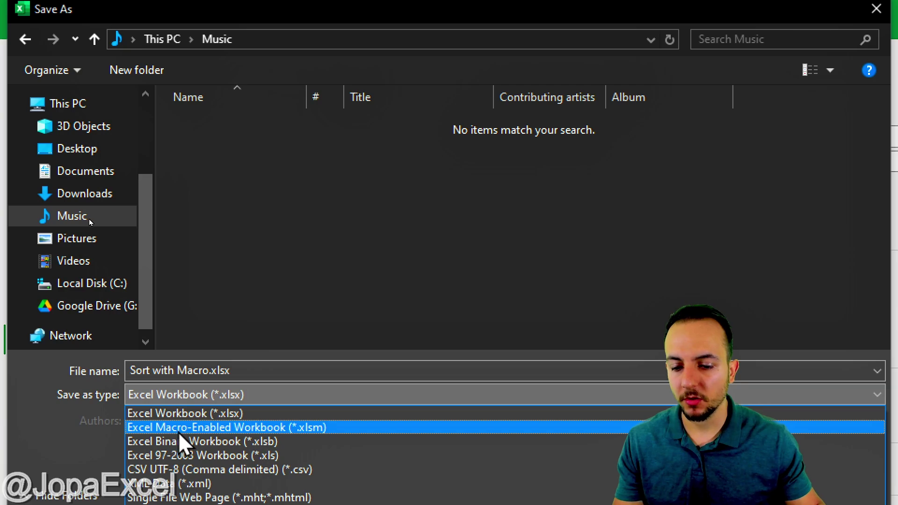
left_click(184, 426)
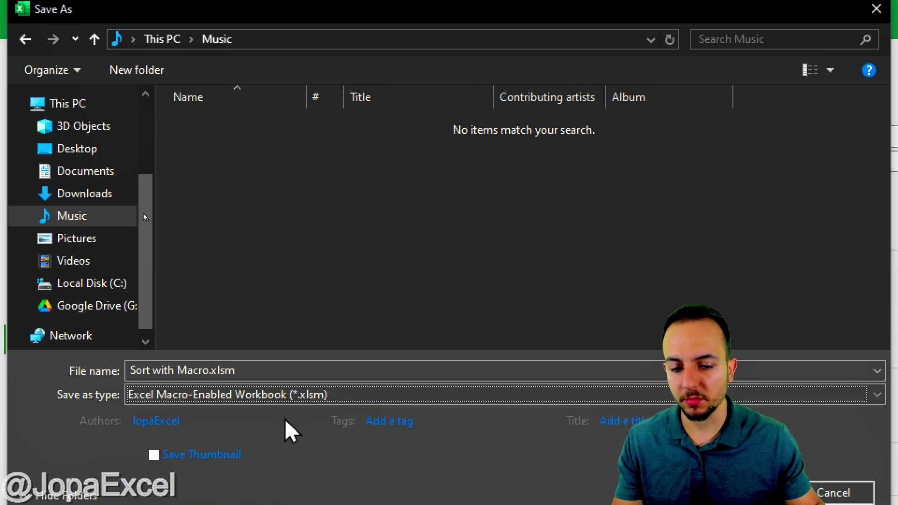
left_click_drag(307, 413, 351, 399)
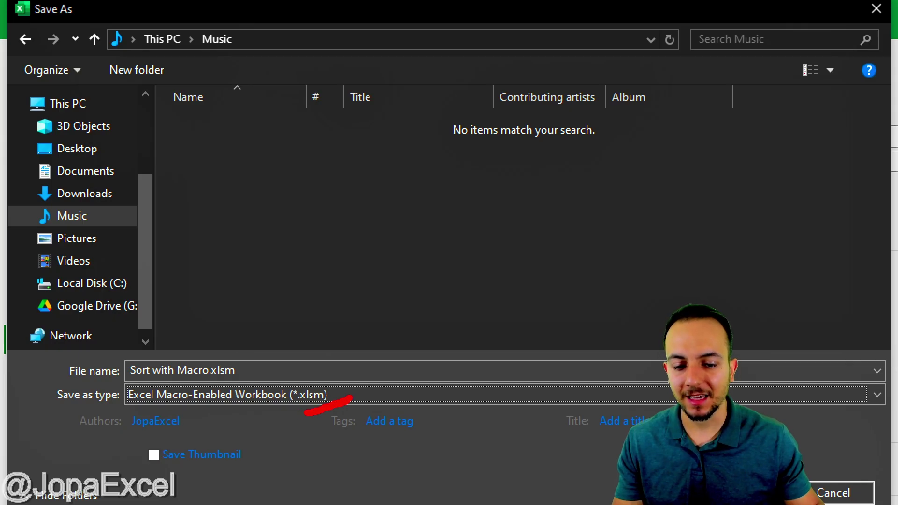